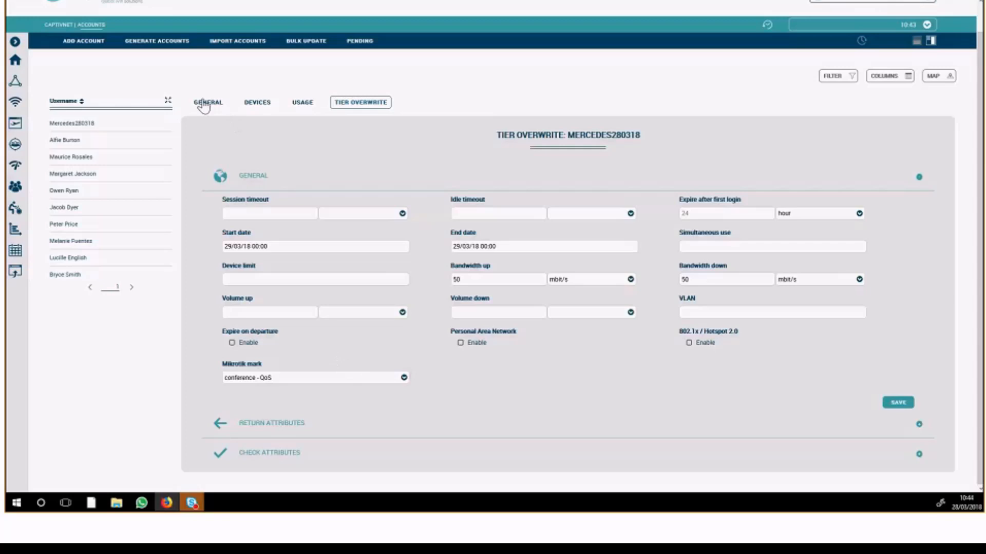
Review the Mercedes conference account's general details, devices, usage and tier overwrite settings.
left_click(104, 122)
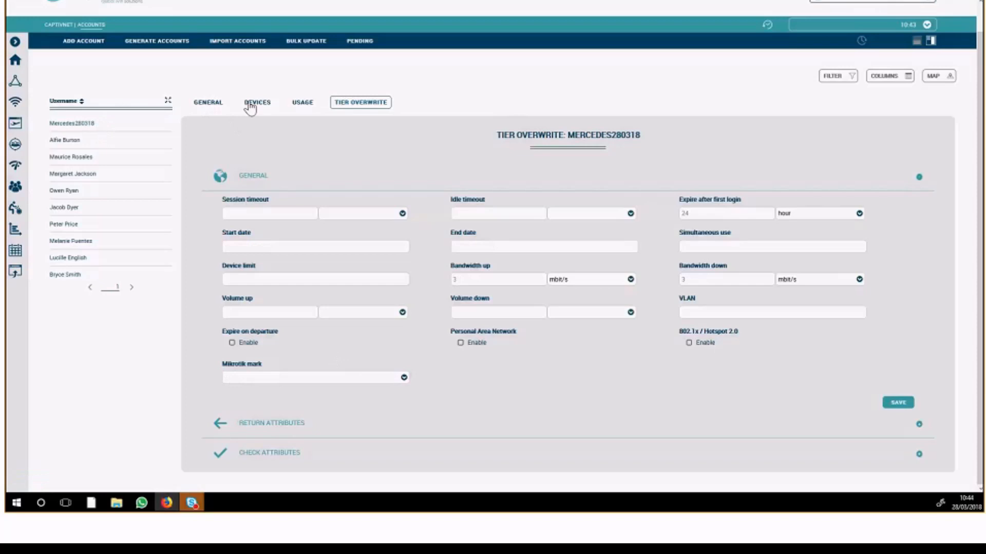
left_click(208, 103)
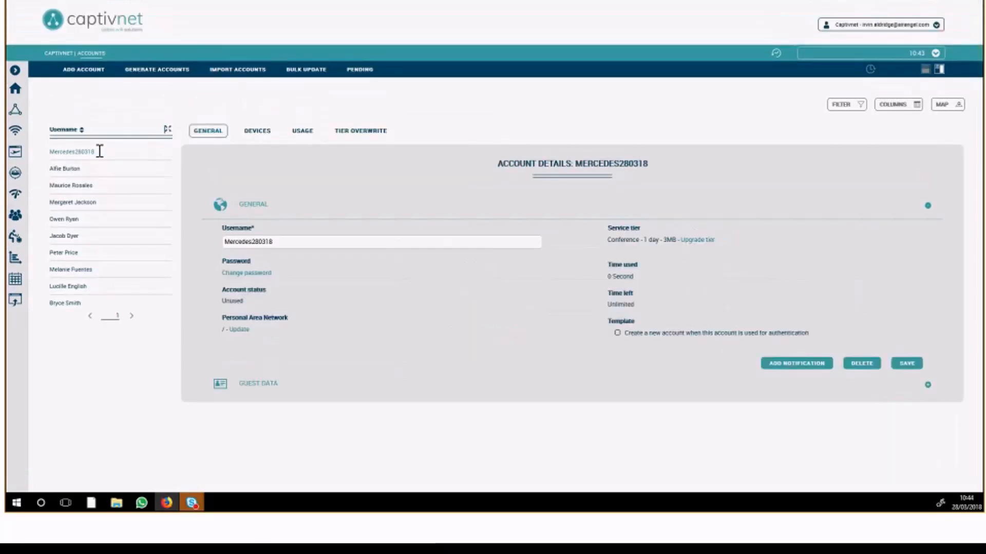
left_click(167, 129)
left_click(130, 149)
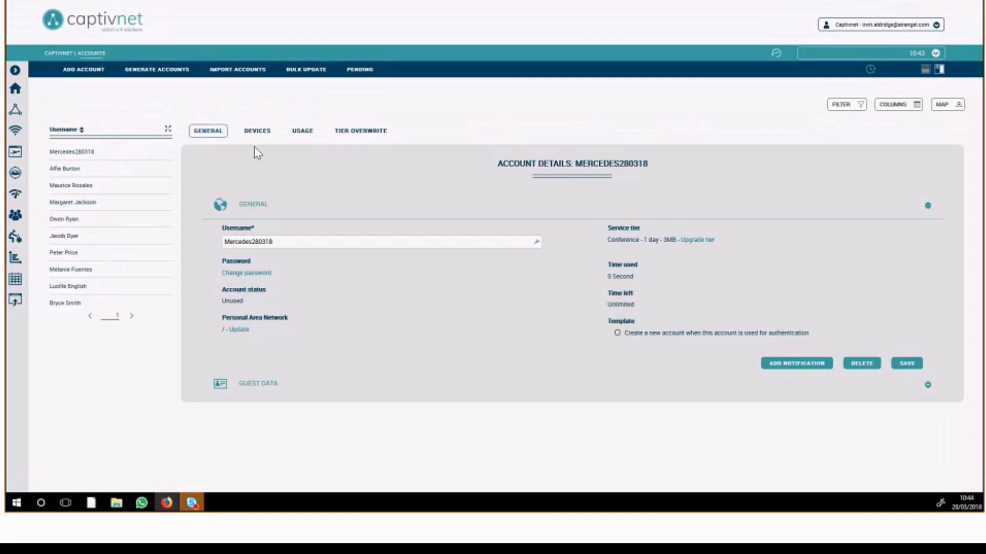
left_click(259, 132)
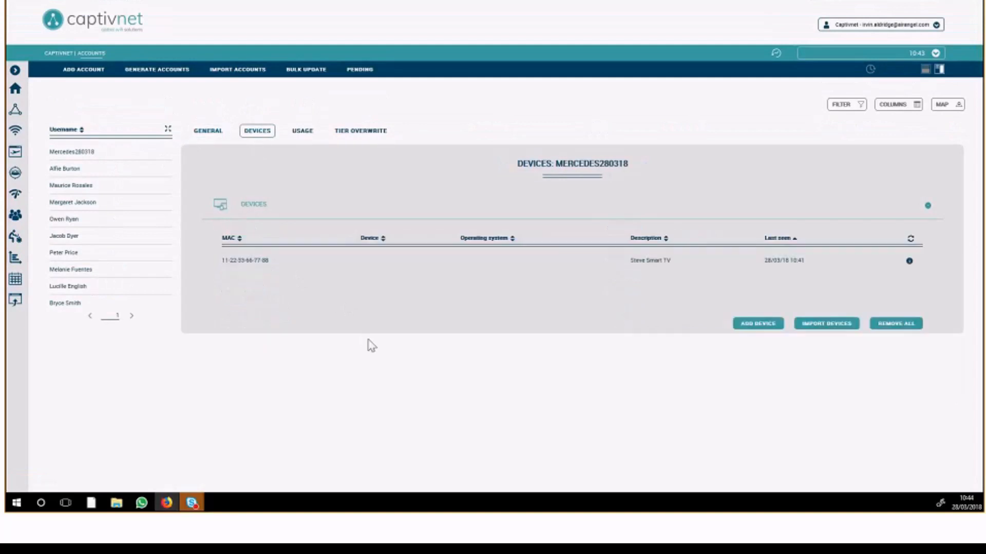
left_click(302, 134)
left_click(358, 132)
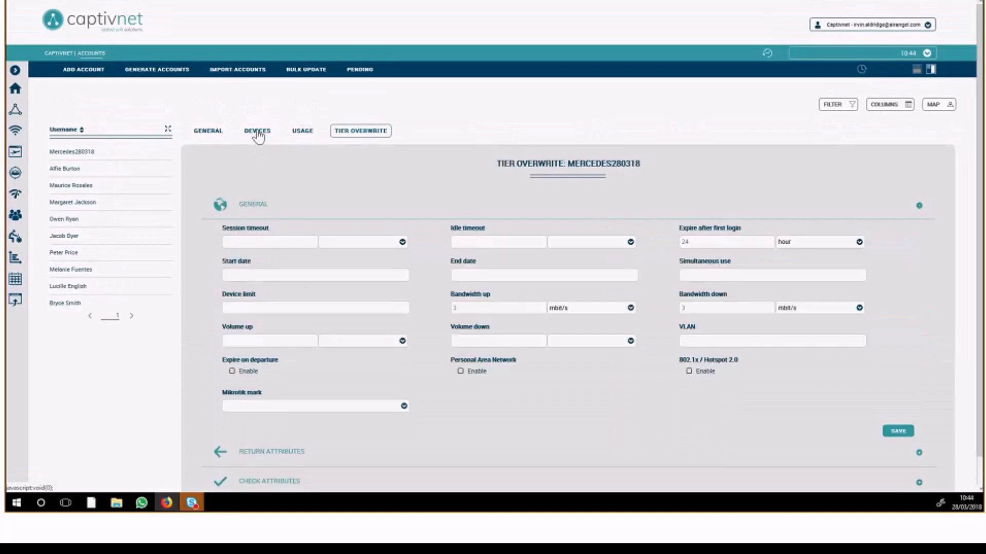
left_click(210, 134)
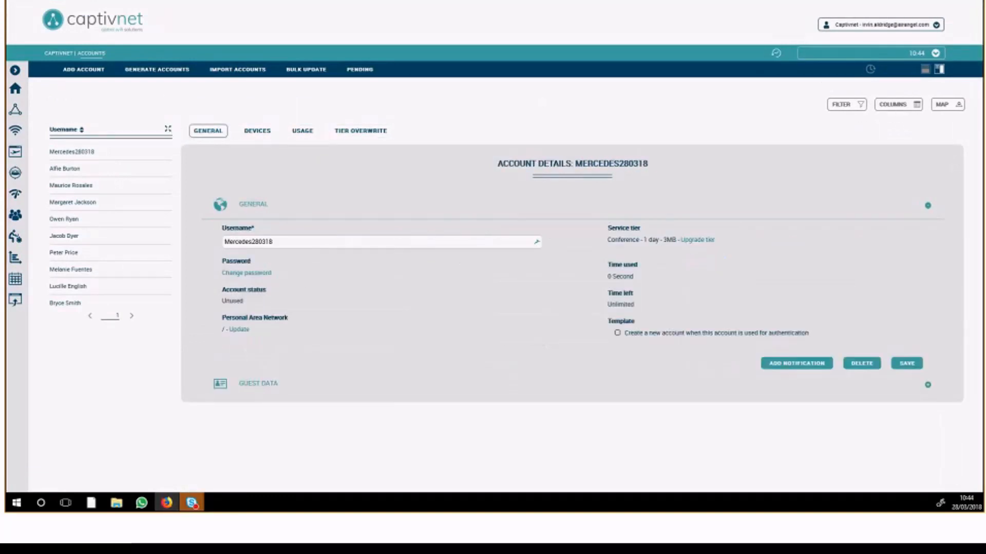
Filter the Captivnet accounts by username "black" and expand the account list to its full column view.
left_click(15, 69)
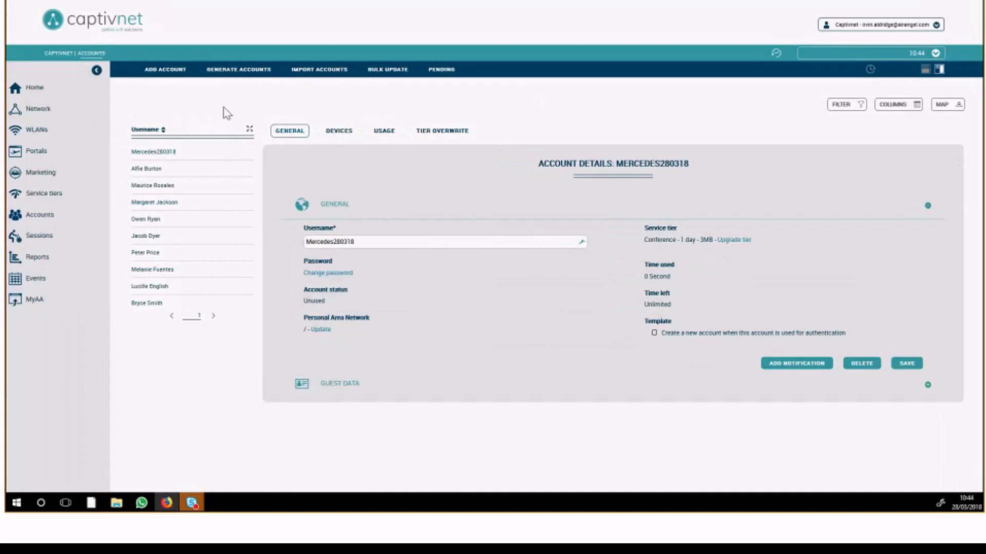
left_click(848, 105)
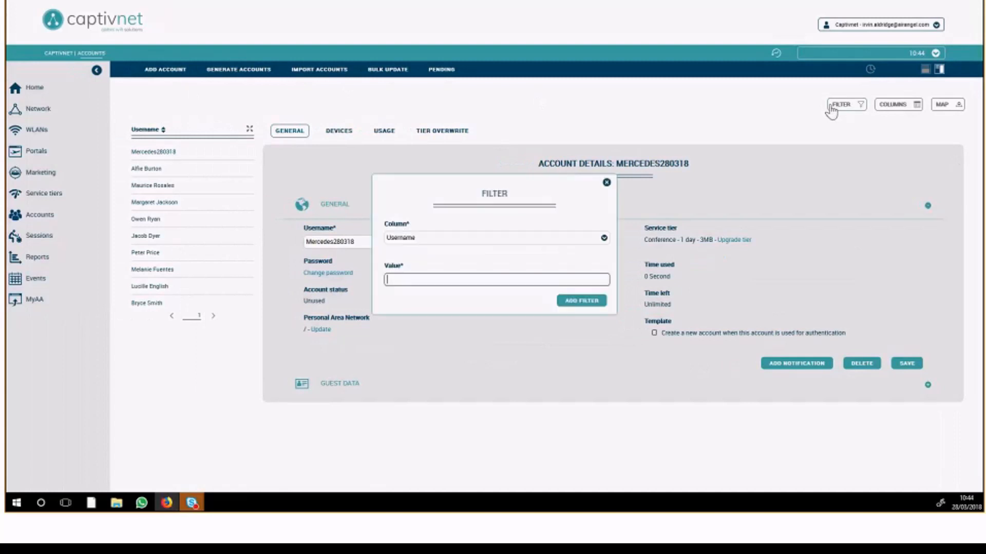
type("black")
left_click(577, 301)
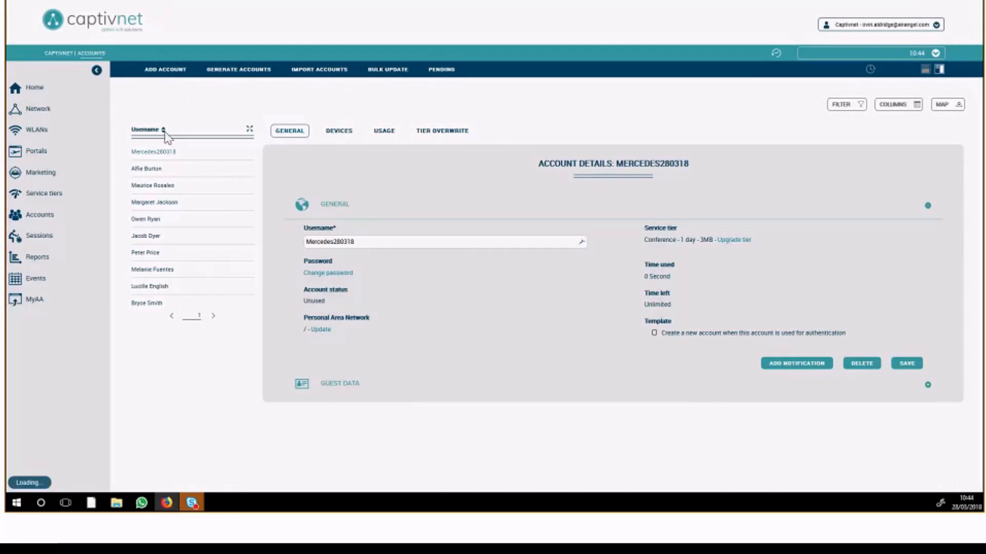
left_click(248, 134)
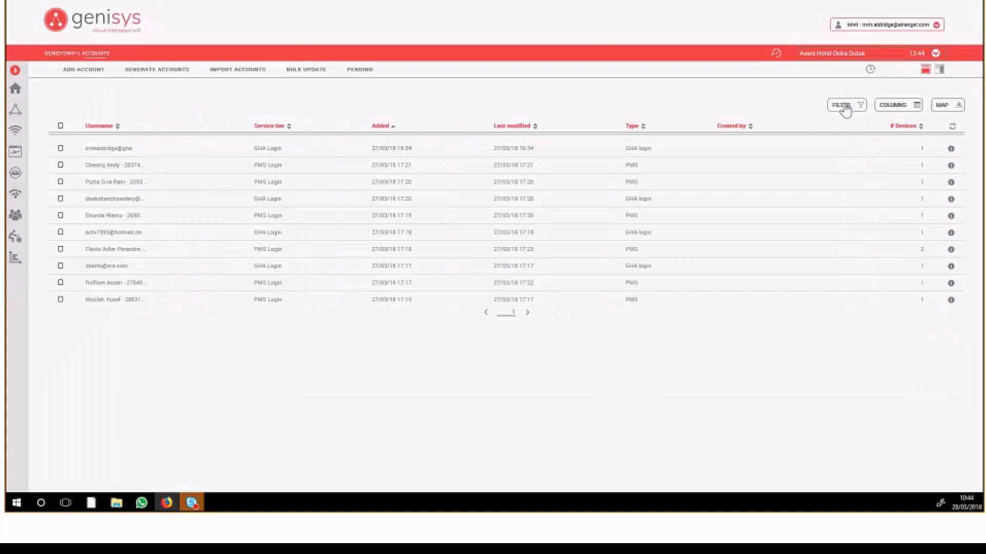
Switch to the Genisys accounts, filter them by username "black" and remove the filter.
left_click_drag(846, 105, 852, 105)
left_click(826, 105)
type("black")
left_click(575, 302)
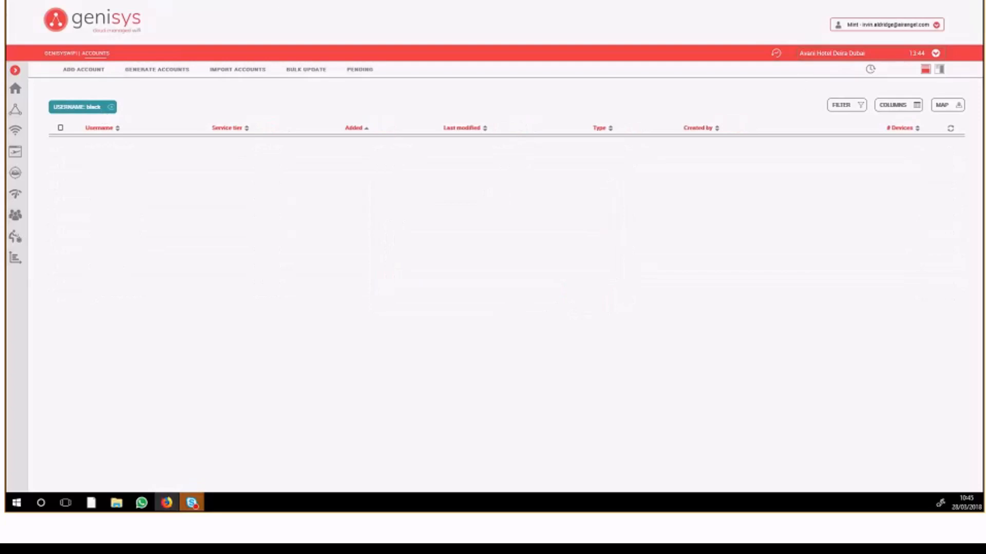
left_click(110, 107)
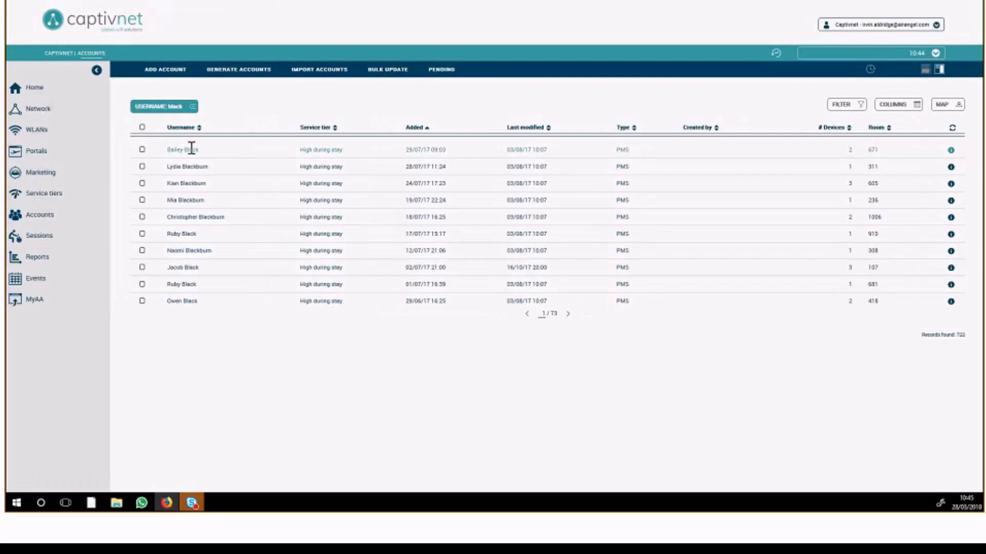
Open the first account in the filtered Captivnet accounts list.
left_click(190, 149)
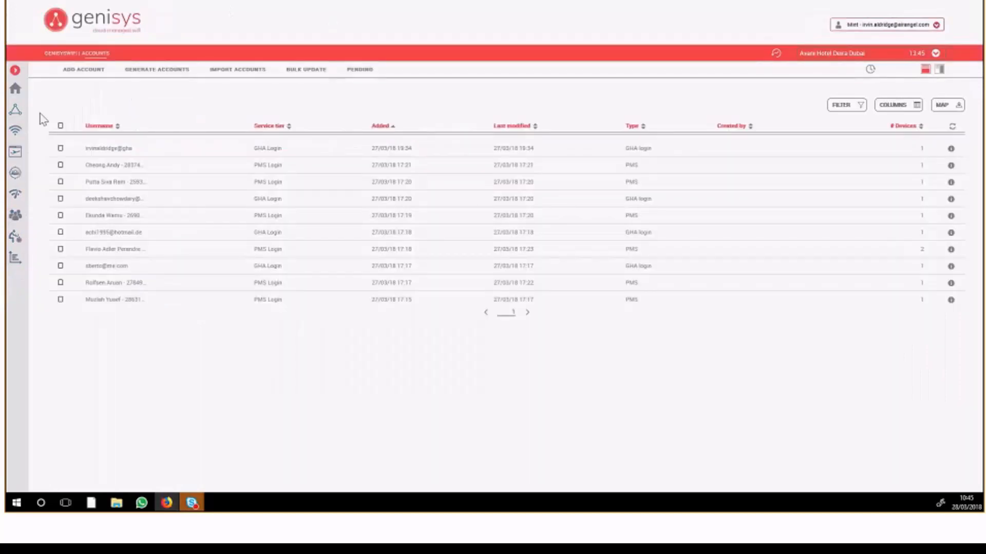
Switch to Genisys and open the details of the Blacklist service tier for Avani Hotel Deira Dubai.
left_click(15, 71)
left_click(38, 153)
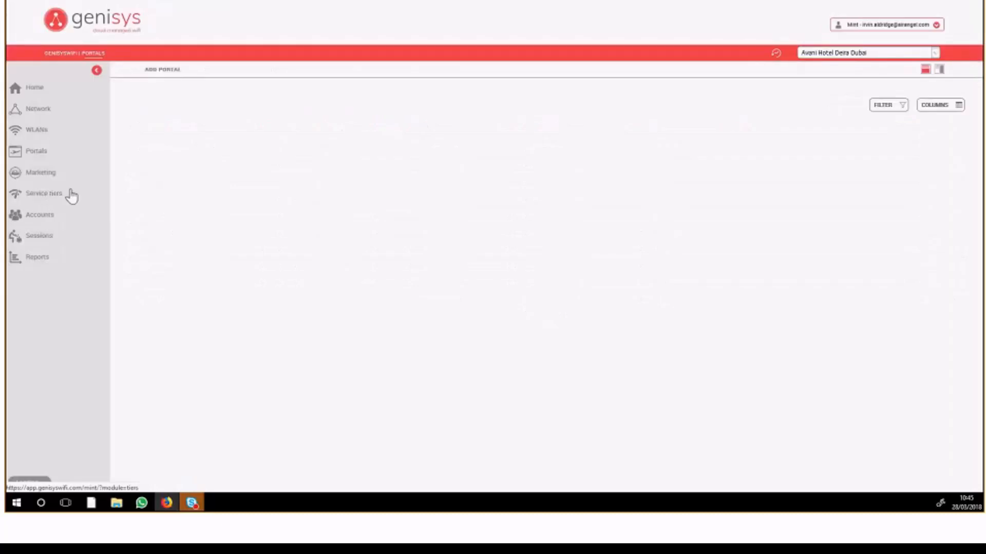
left_click(81, 197)
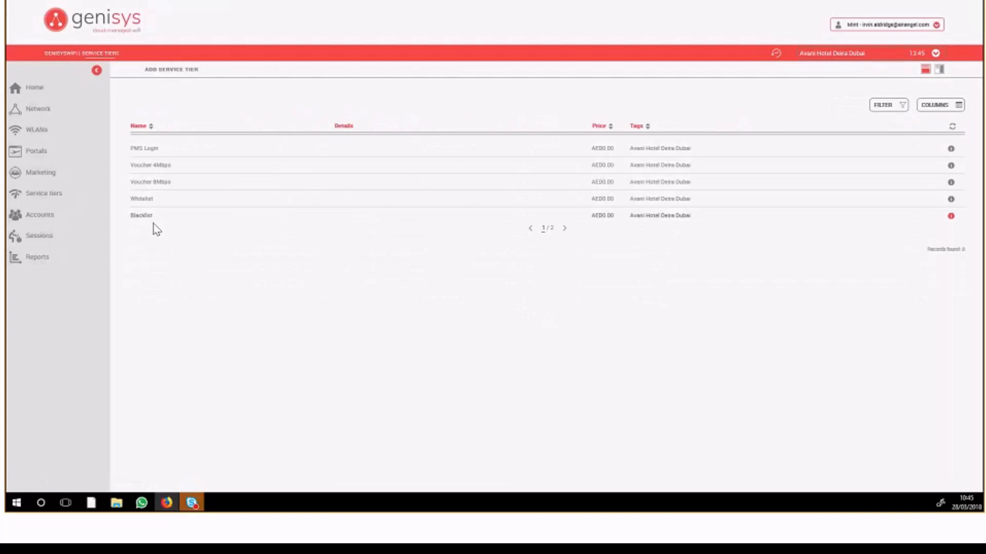
left_click(144, 216)
scroll(272, 246, "down", 4)
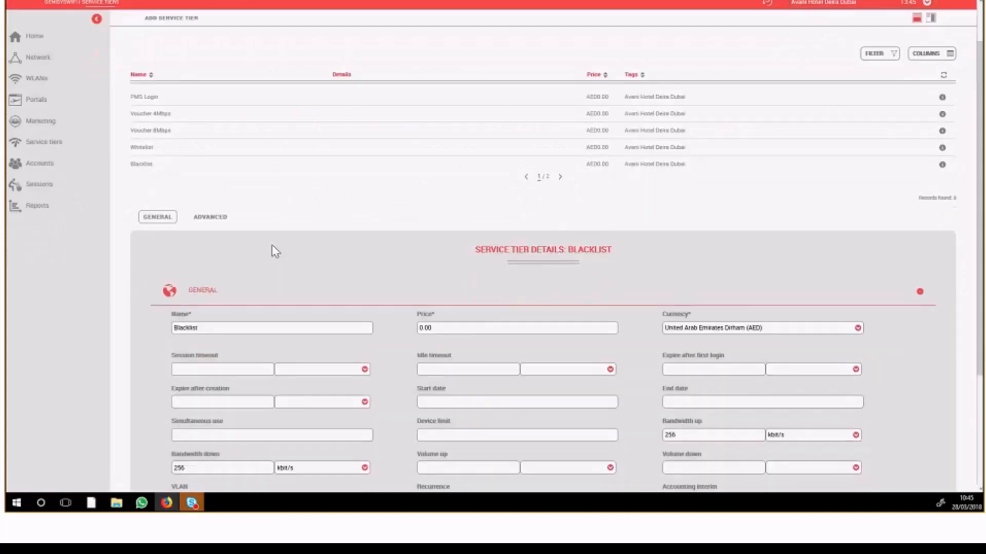
Set the Blacklist tier's bandwidth up and bandwidth down to 10 kbit/s each and save the tier.
left_click_drag(689, 279, 654, 281)
type("10")
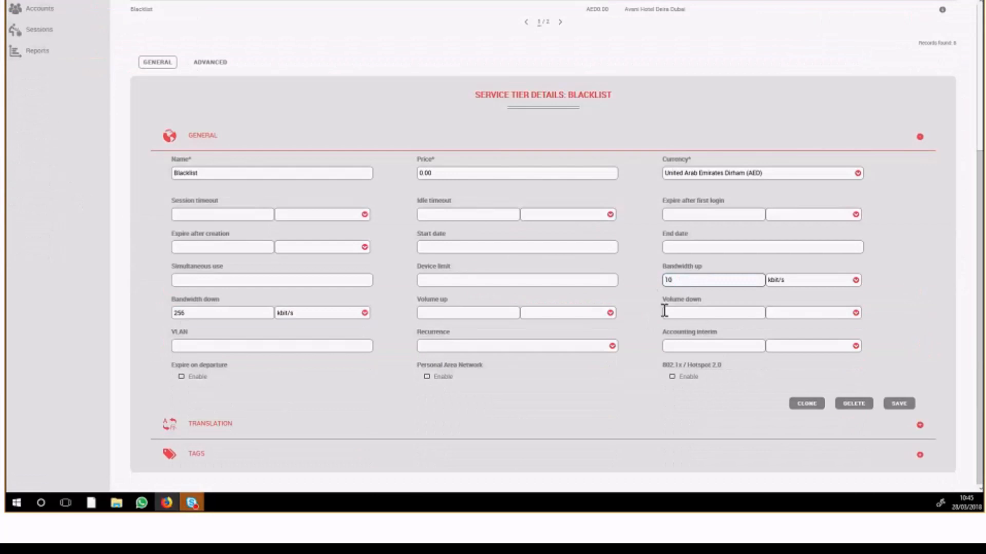
left_click_drag(186, 313, 165, 324)
type("10")
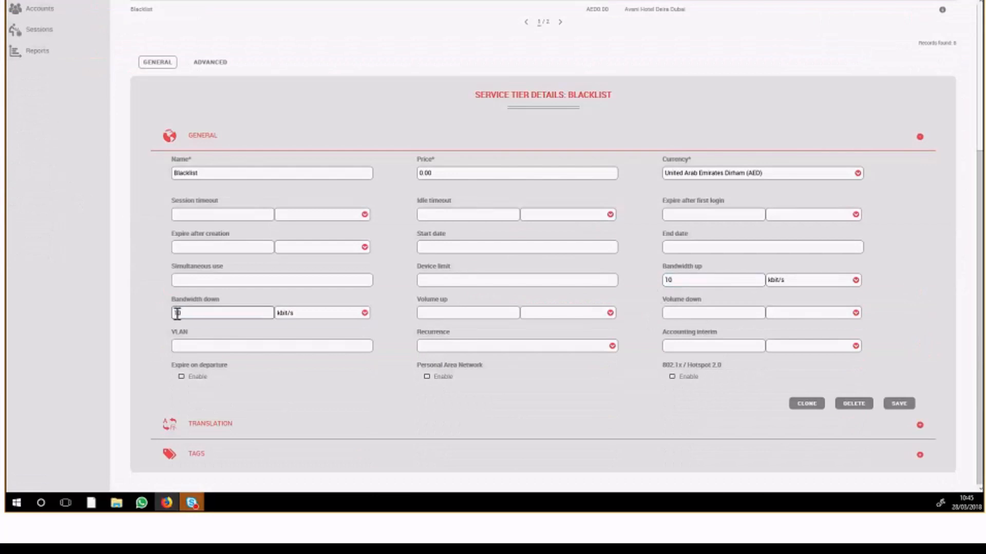
left_click(902, 406)
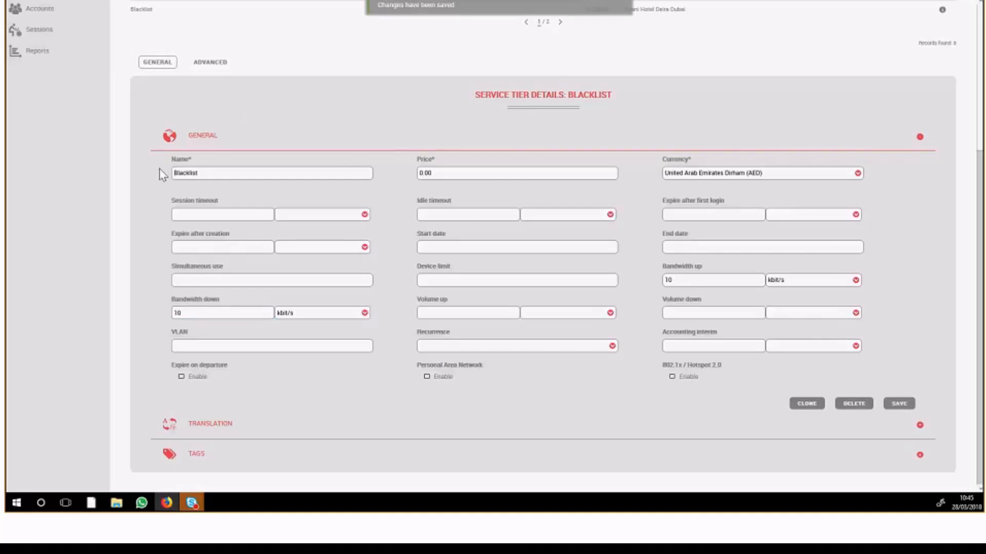
Return to the Genisys accounts, filter them by username "blacklist" and remove the filter.
scroll(161, 174, "up", 1)
scroll(161, 175, "up", 3)
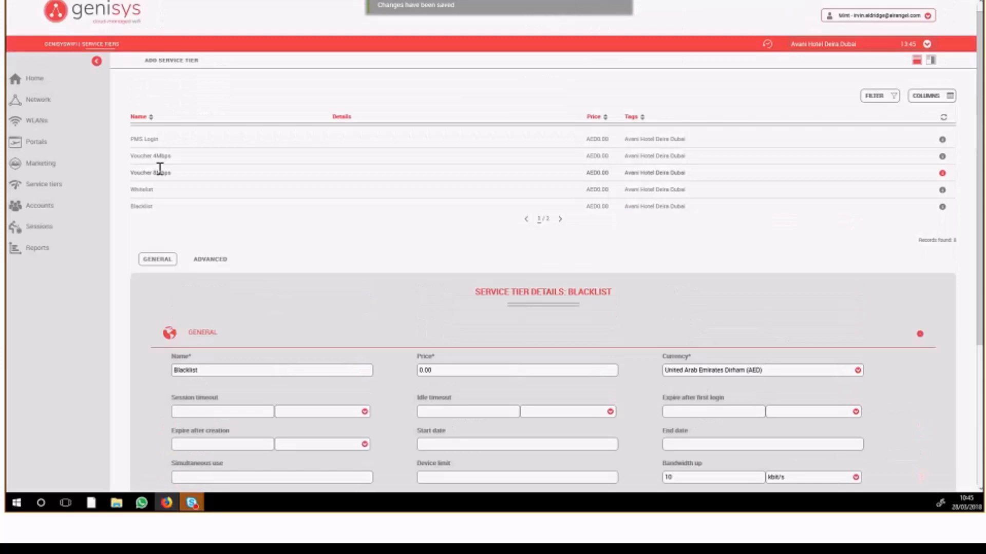
scroll(160, 169, "up", 1)
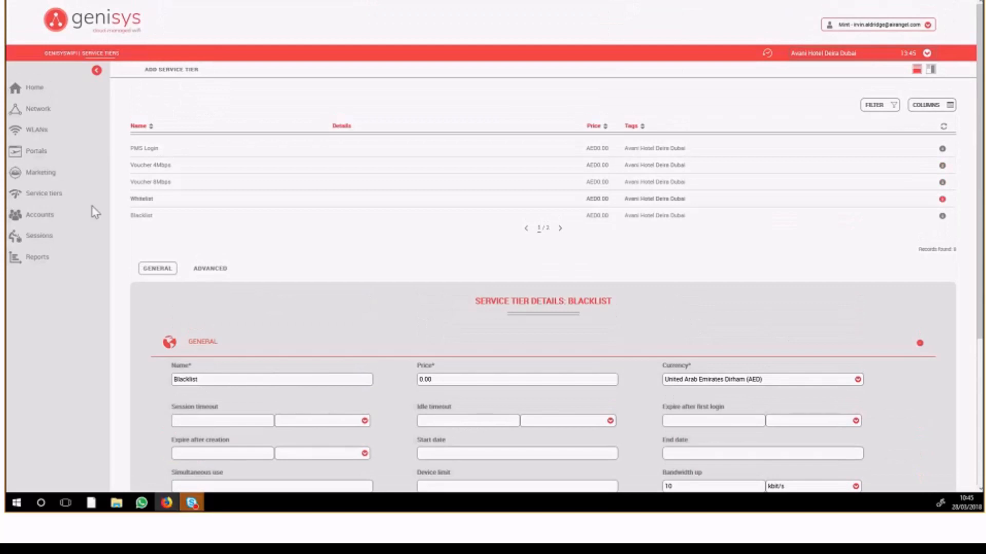
left_click(40, 219)
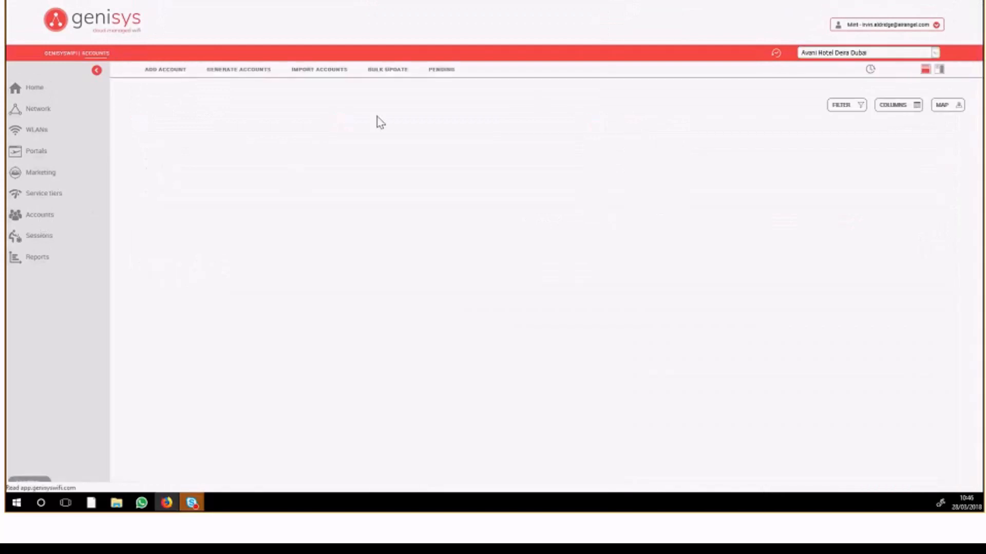
left_click(848, 106)
type("blacklist")
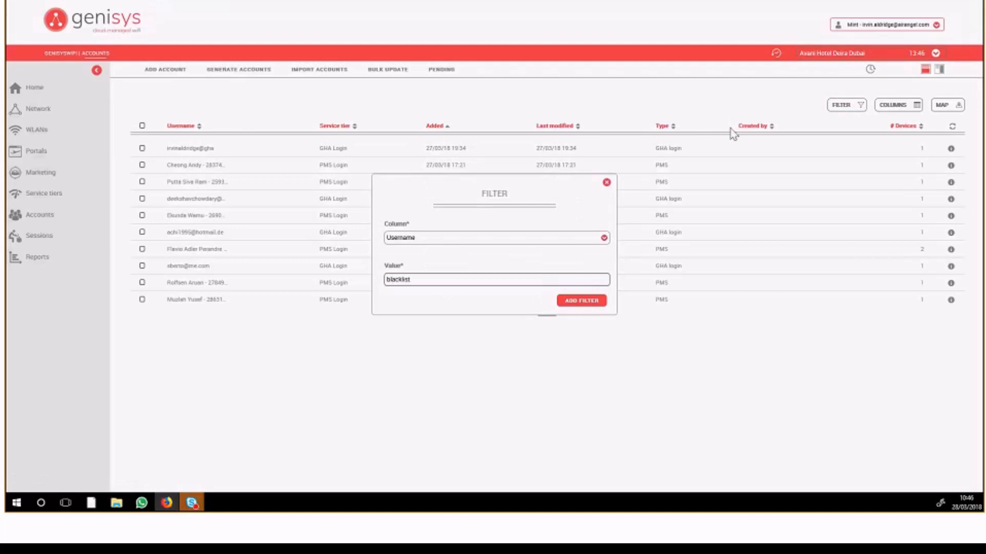
key("Return")
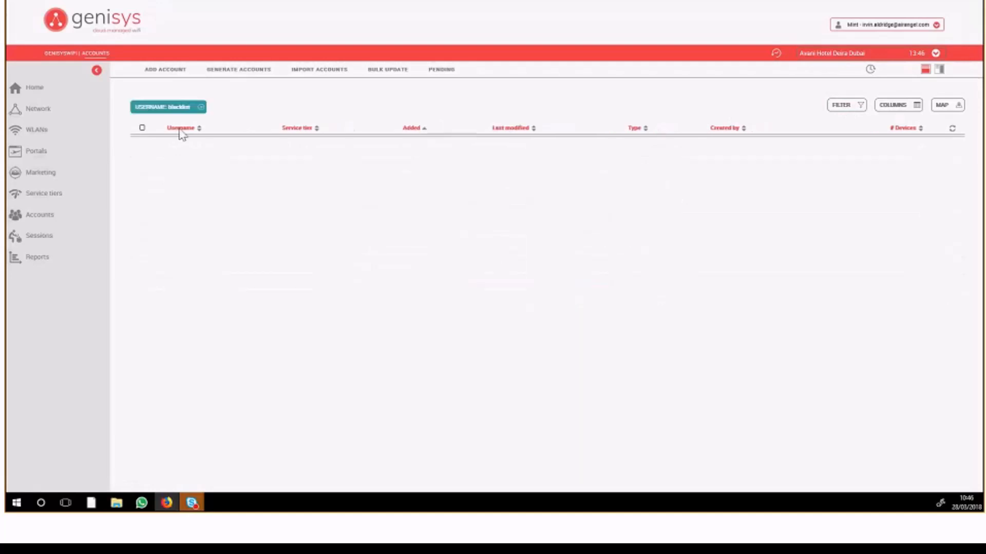
left_click(200, 106)
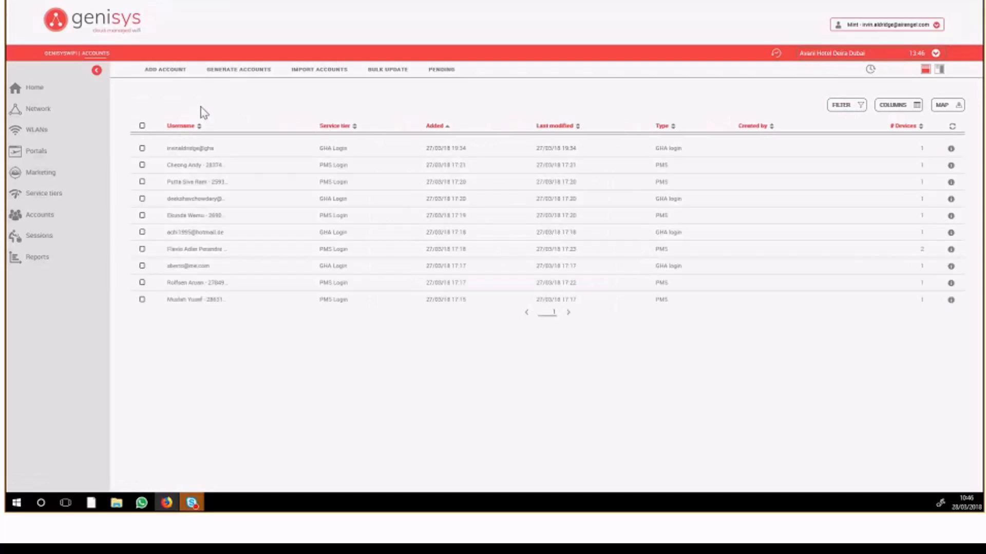
Look at the forms for adding an account and for importing and adding devices on the first listed account, without saving anything.
left_click(175, 72)
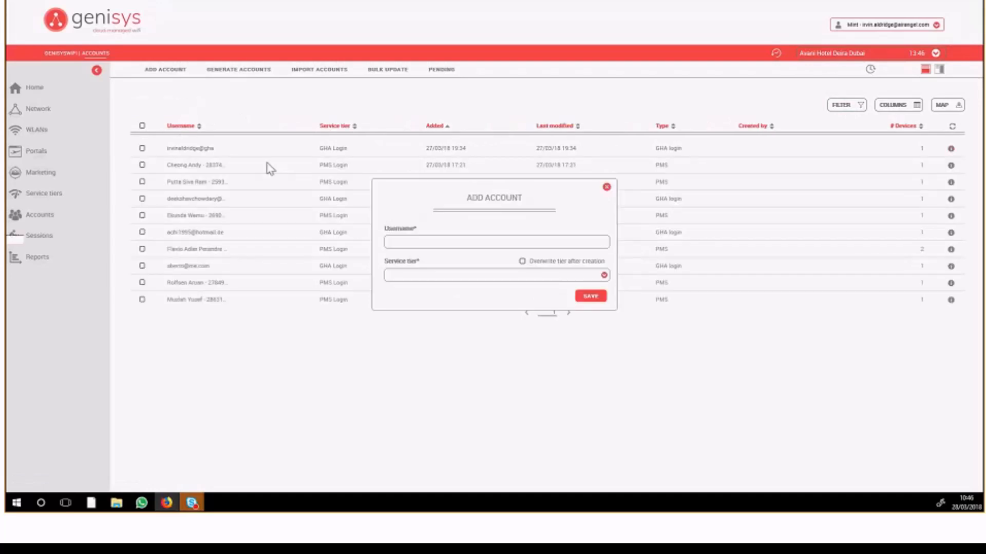
left_click(607, 187)
left_click(189, 148)
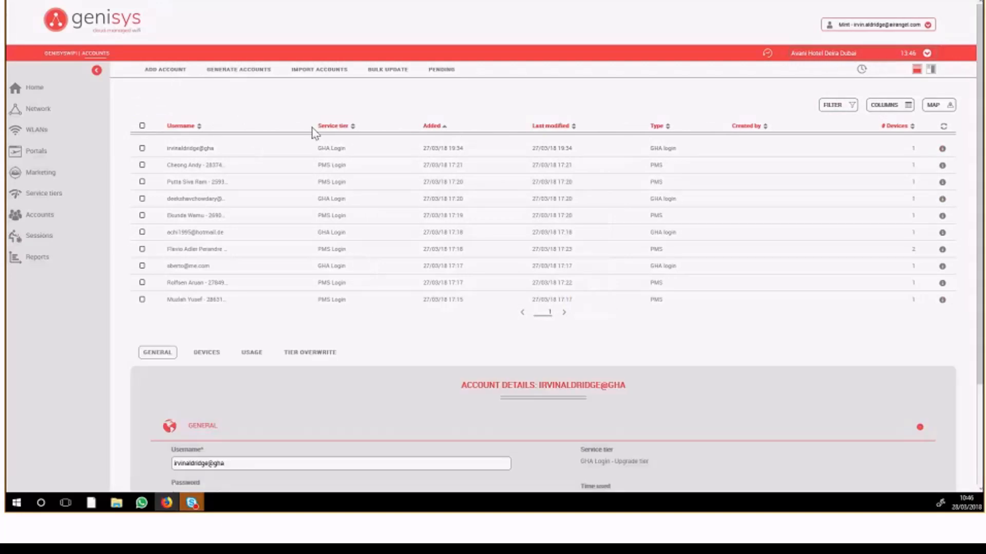
scroll(278, 267, "down", 2)
left_click(210, 230)
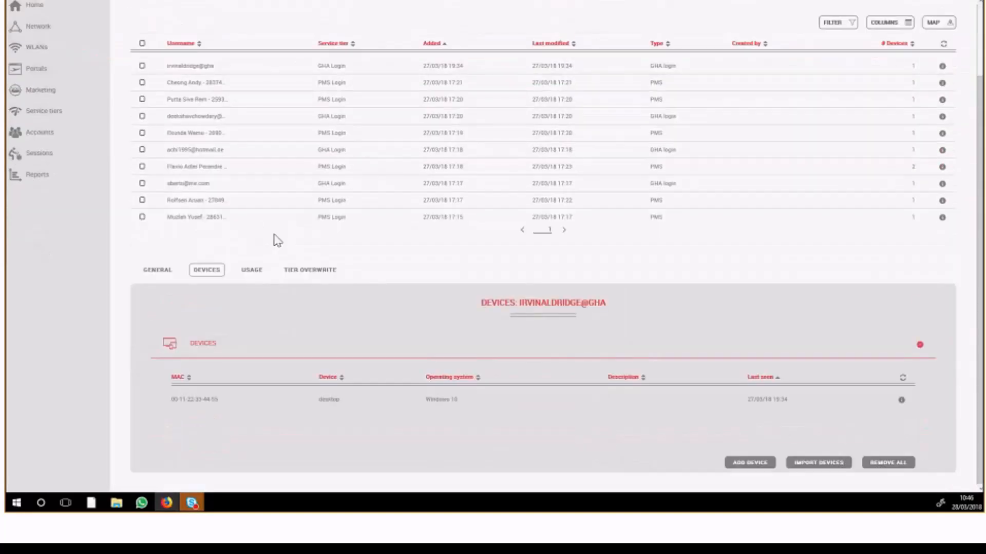
left_click(811, 463)
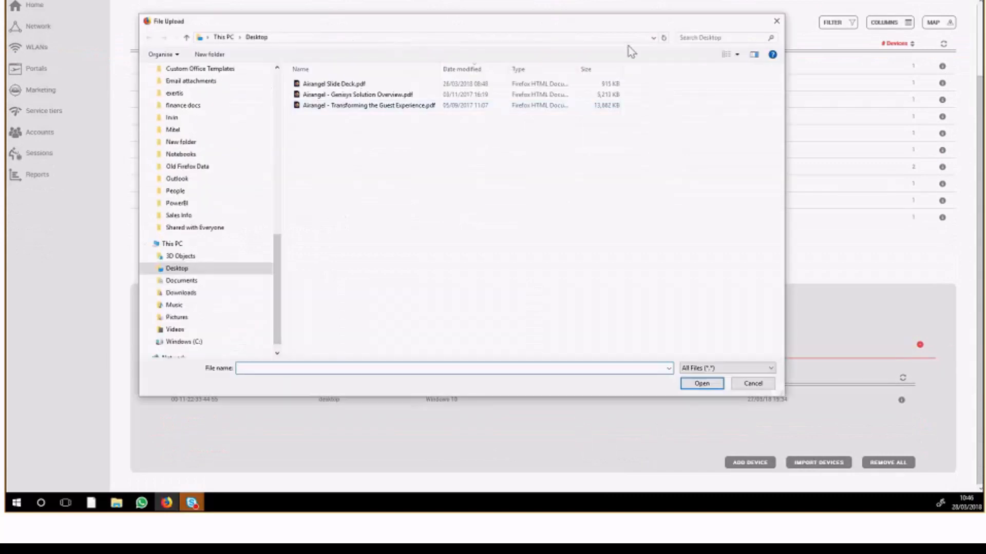
left_click(776, 22)
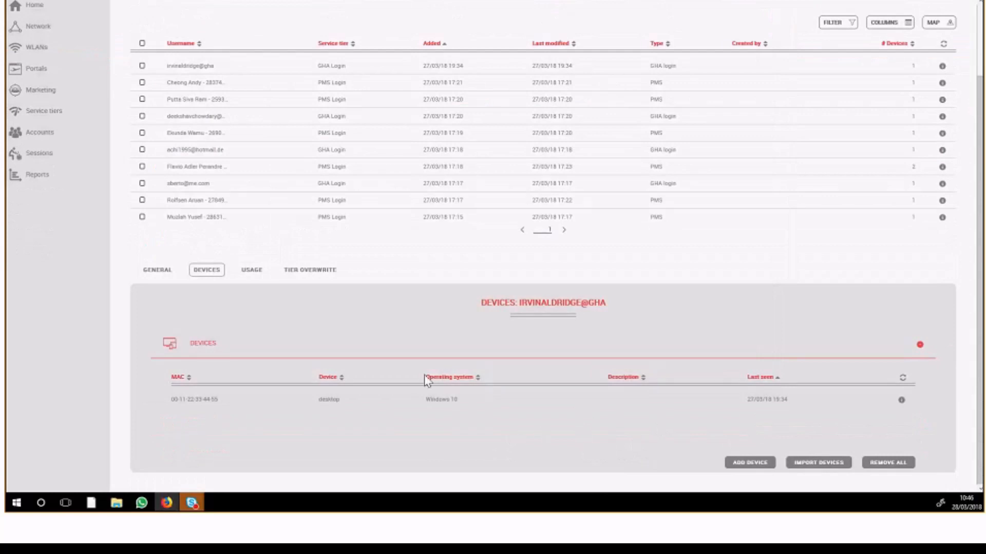
left_click(749, 462)
left_click(601, 187)
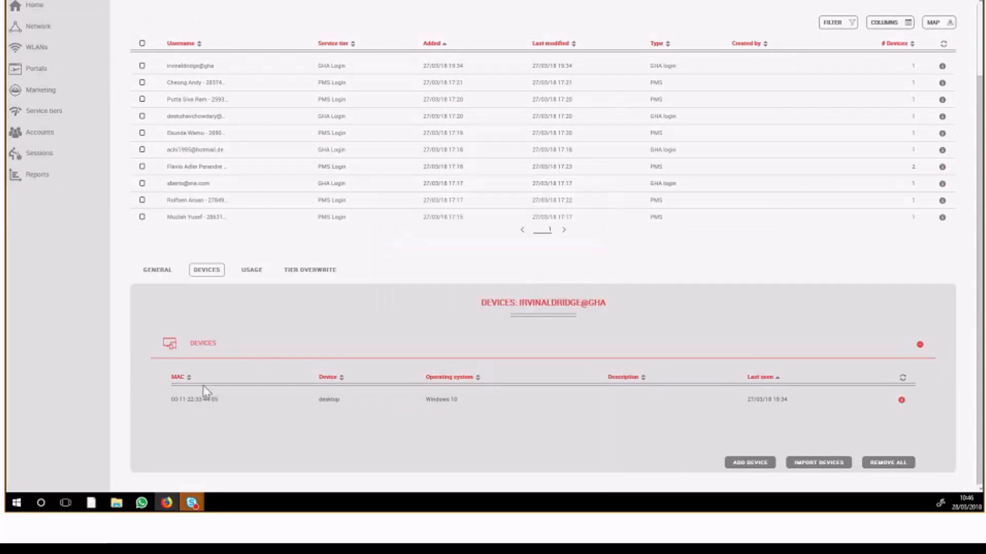
Examine the first listed account's usage and its tier overwrite settings.
left_click(242, 274)
left_click(319, 323)
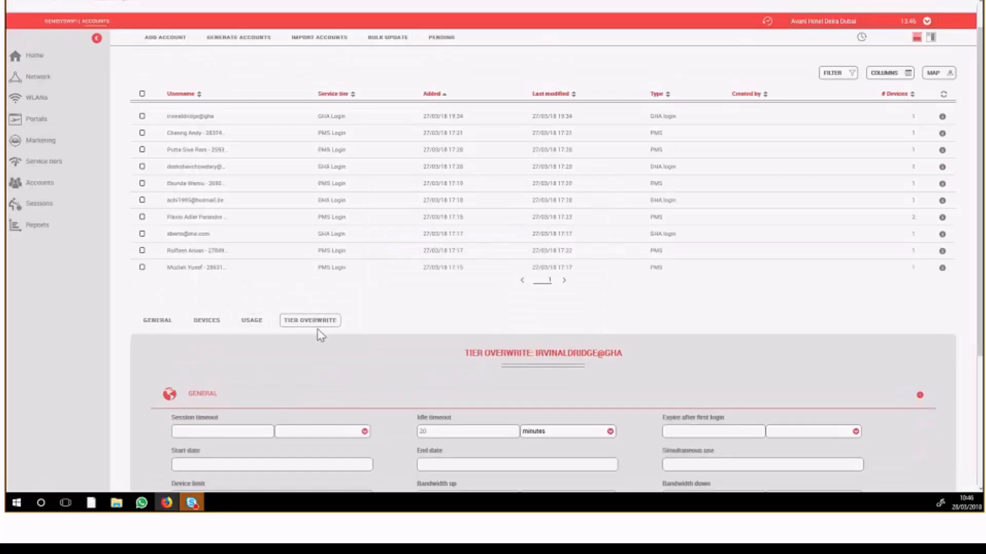
scroll(471, 385, "down", 3)
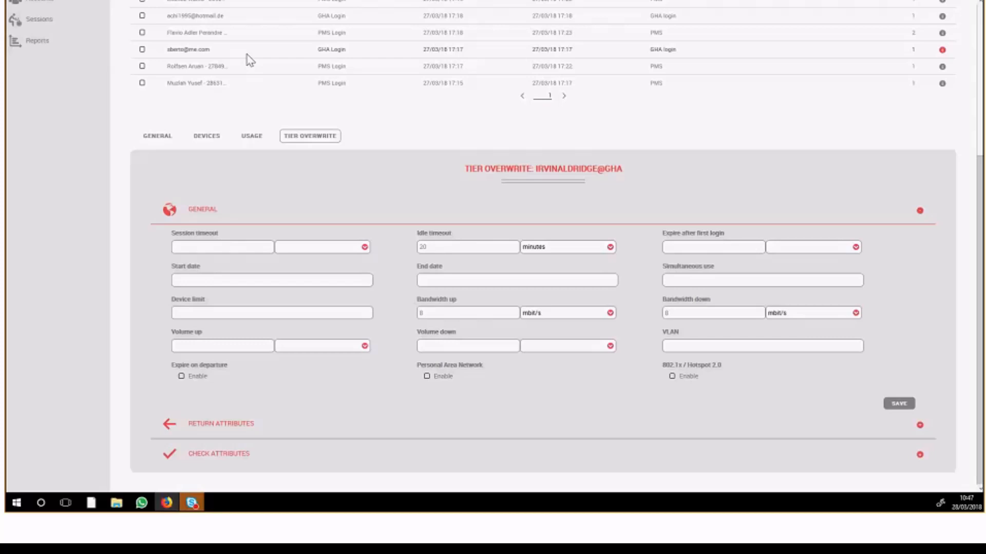
scroll(121, 100, "up", 2)
scroll(123, 199, "up", 2)
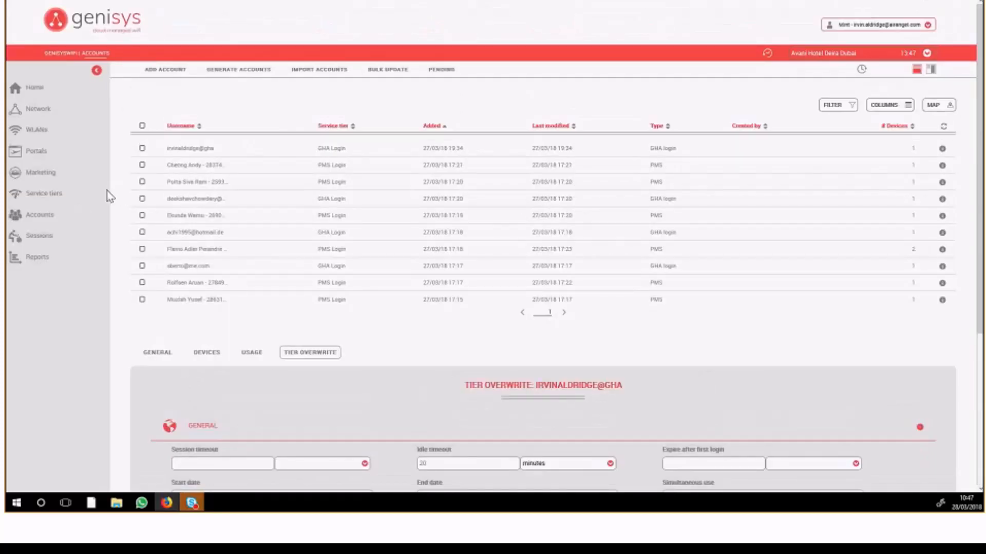
Open the Genisys sessions and look at the filter and column options for the list without changing anything.
left_click(31, 237)
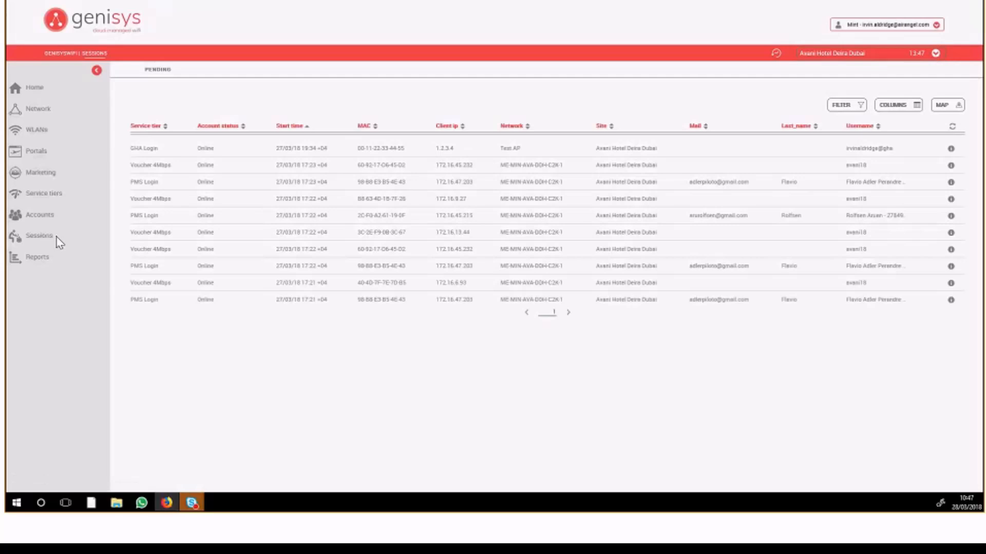
left_click(850, 106)
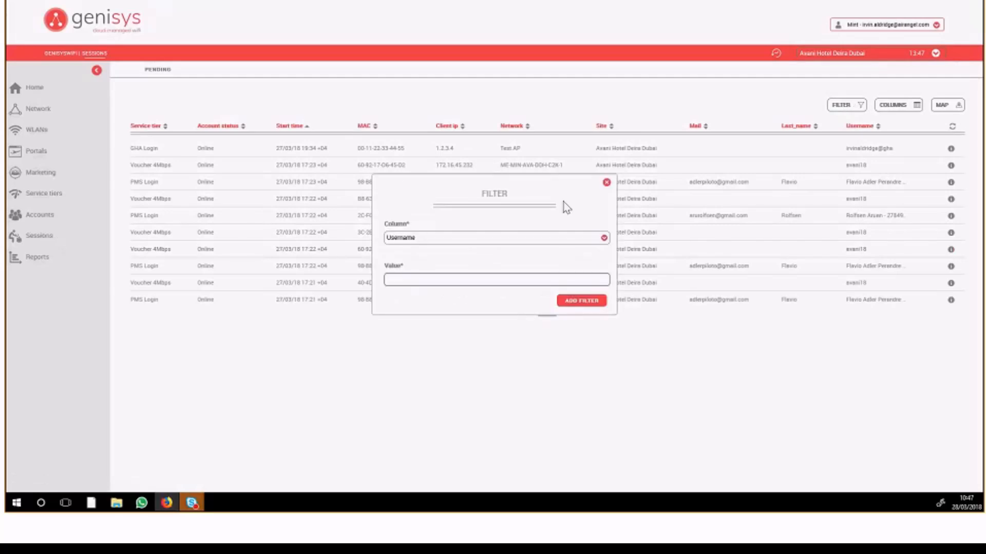
left_click(606, 182)
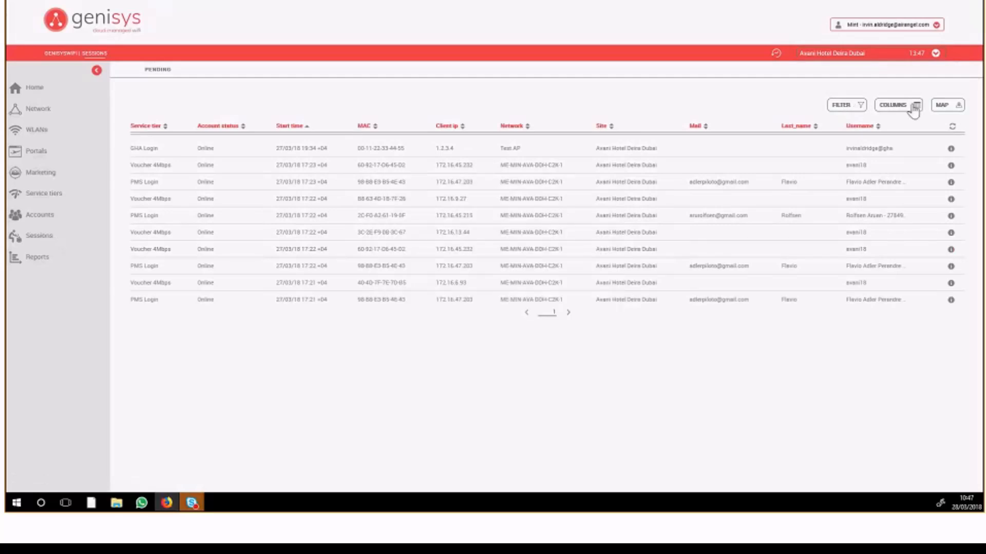
left_click(907, 109)
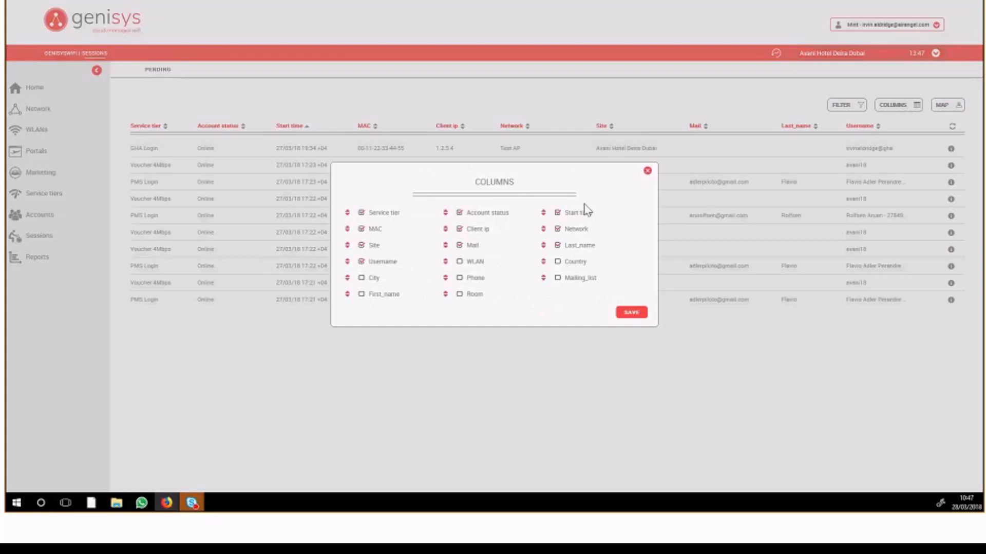
left_click(647, 172)
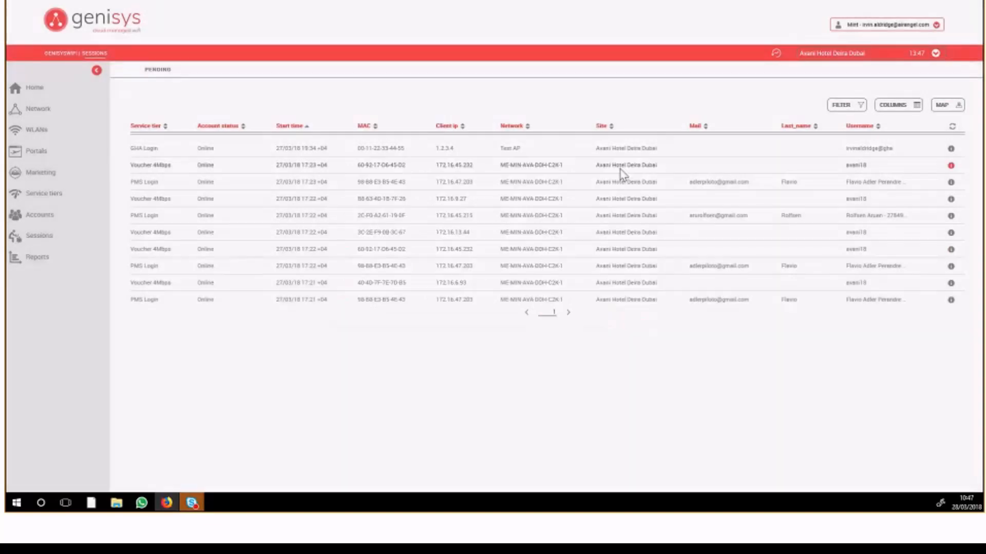
Open the Genisys reports page, switch to the Captivnet portal and open its reports list with the navigation collapsed.
left_click(38, 260)
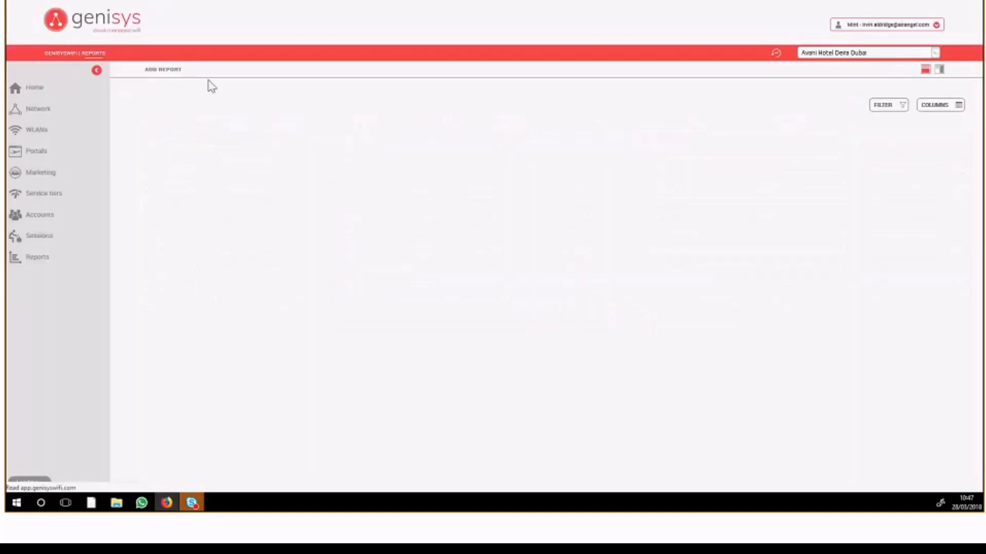
left_click(97, 70)
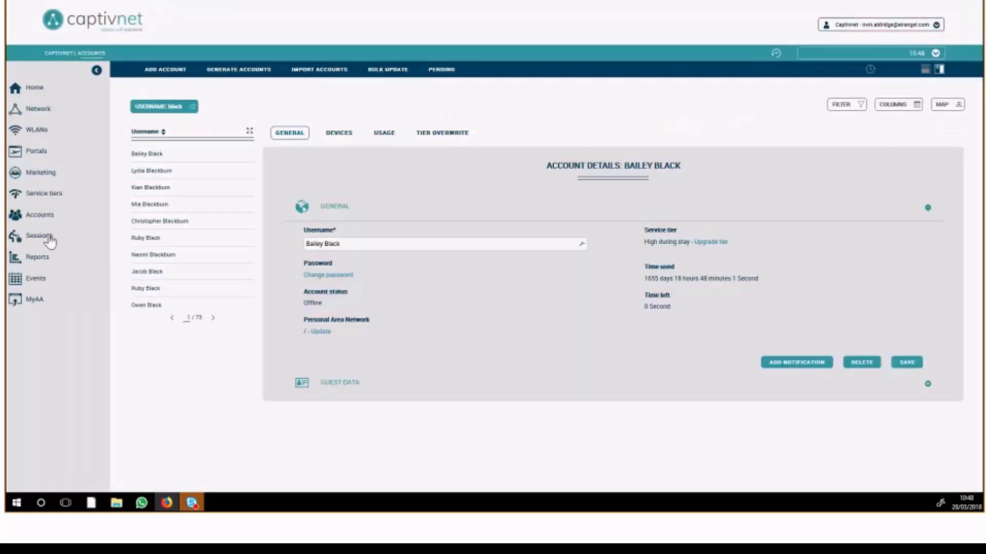
left_click(39, 258)
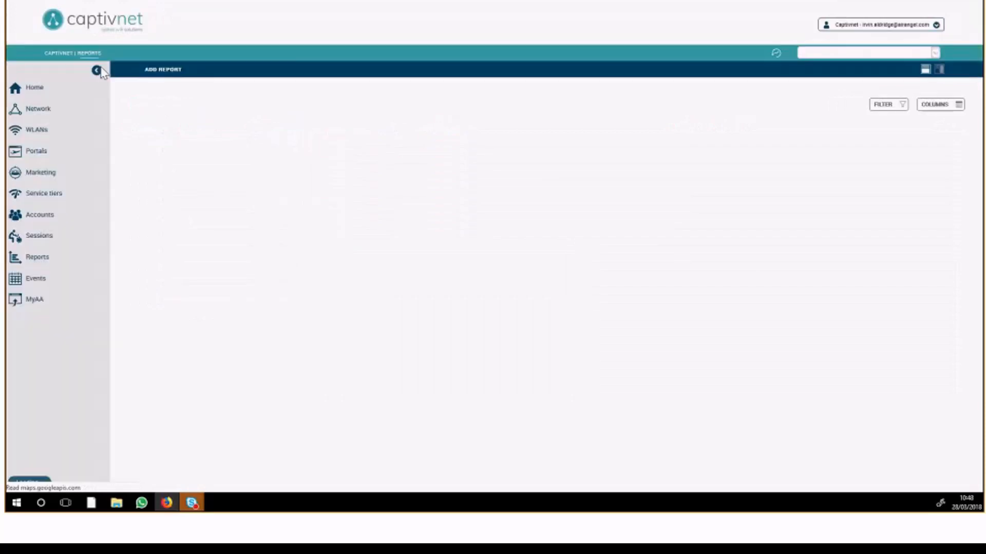
left_click(96, 72)
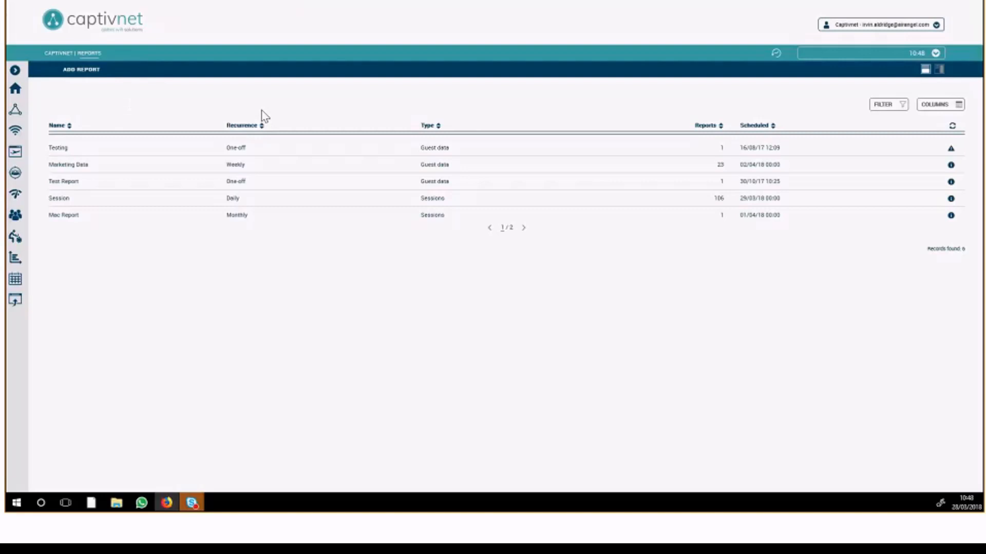
Look at the report types offered for a new report, discard the form and open the Testing report.
left_click(80, 70)
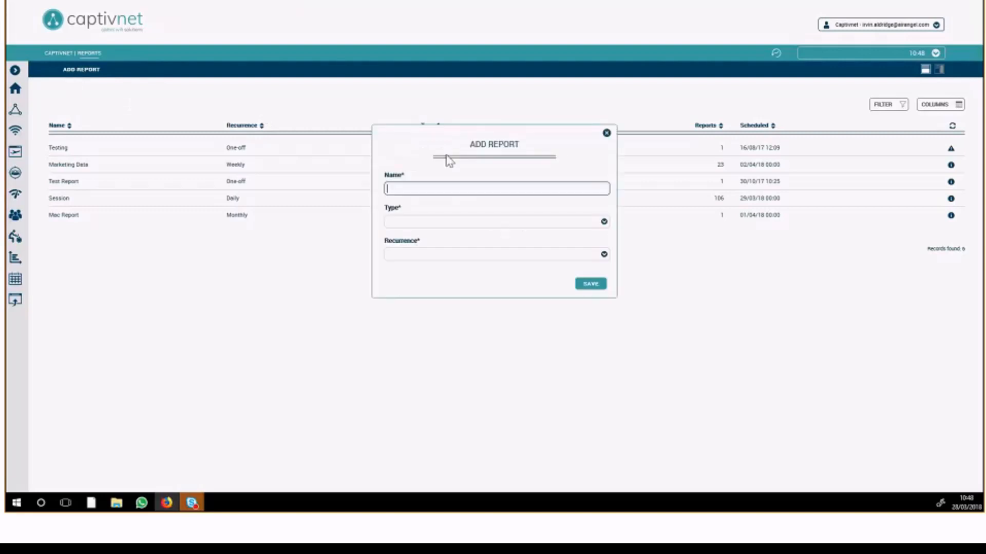
left_click(431, 222)
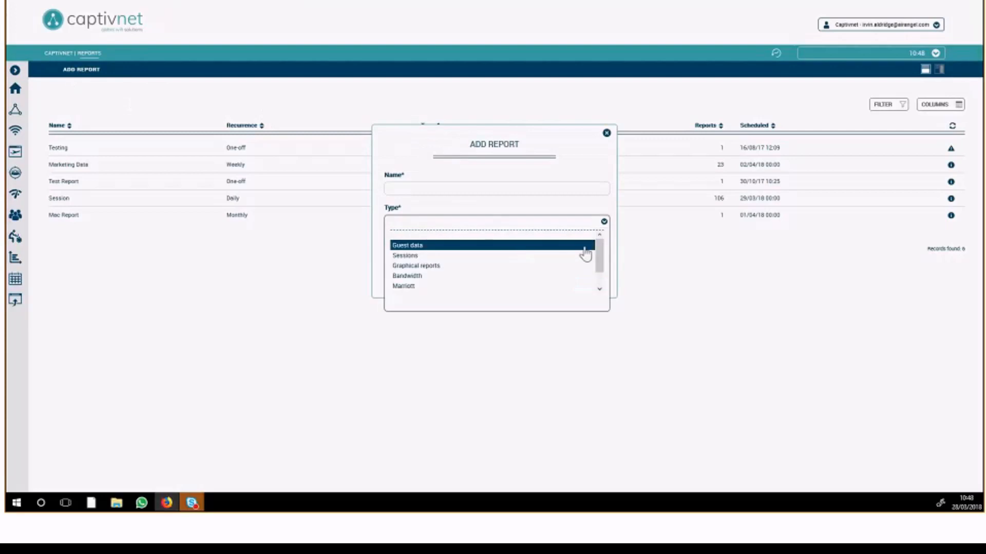
mouse_move(598, 245)
left_mouse_down()
mouse_move(599, 256)
mouse_move(599, 247)
left_mouse_up()
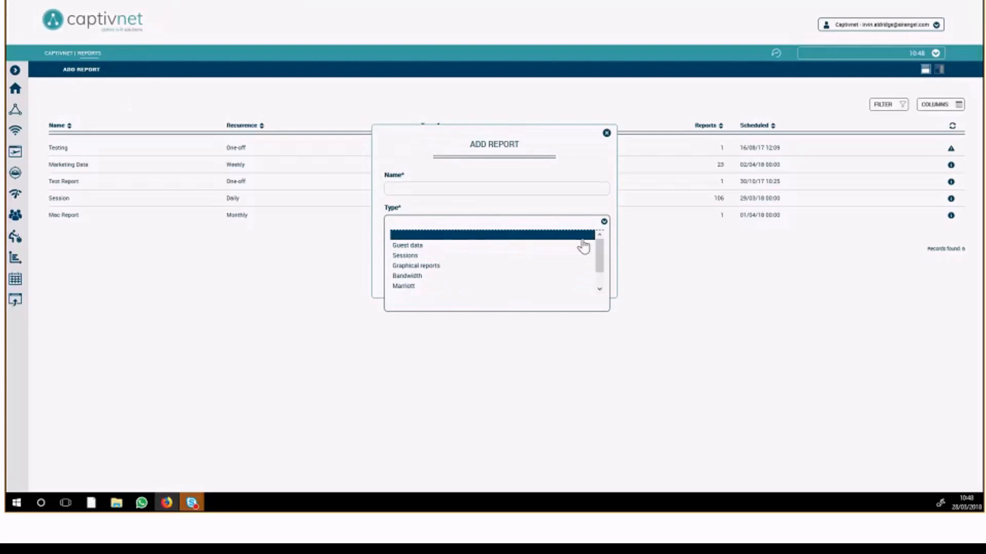
left_click(606, 134)
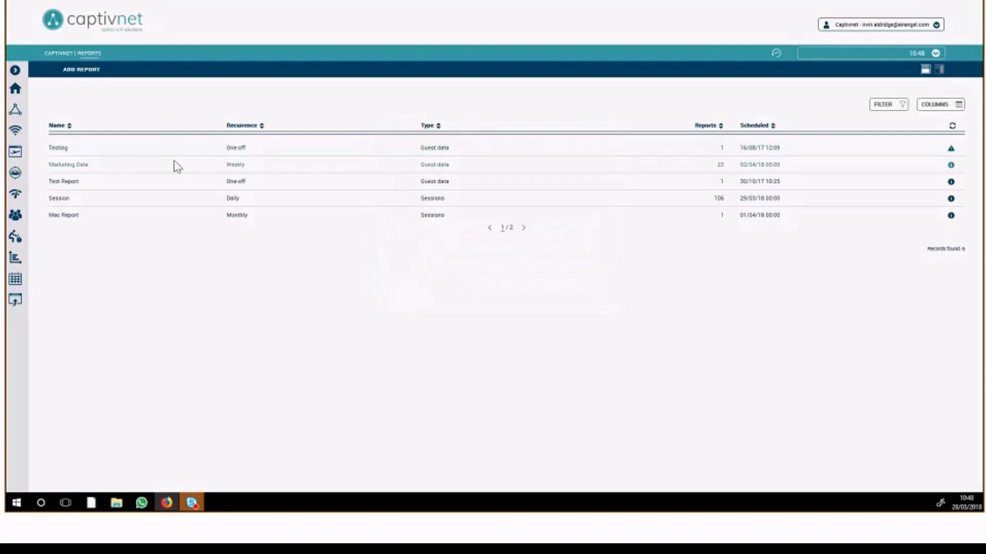
left_click(68, 148)
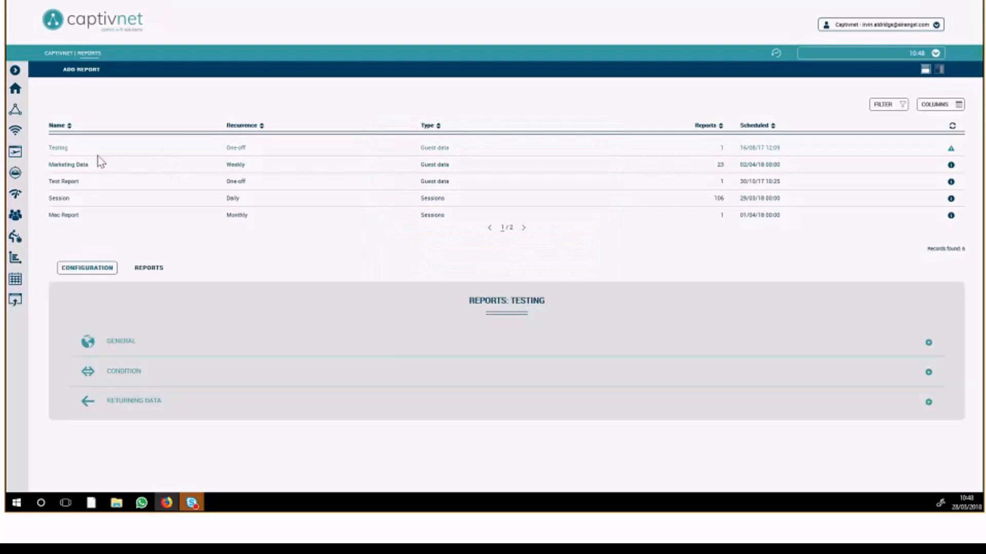
Try a new report of type Guest data with search parameter On creation date, view the recurrence options and discard it.
left_click(82, 70)
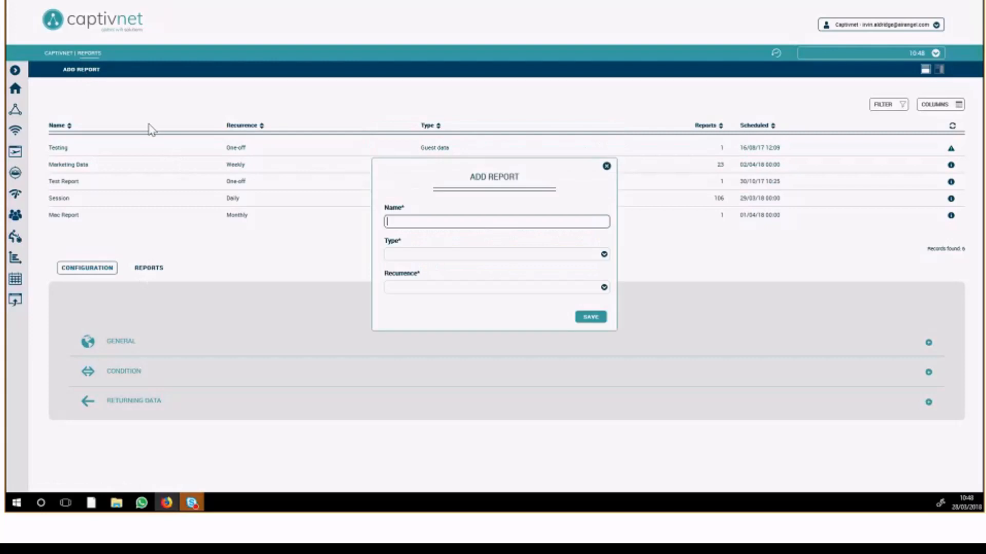
left_click(438, 254)
left_click(431, 280)
left_click(426, 321)
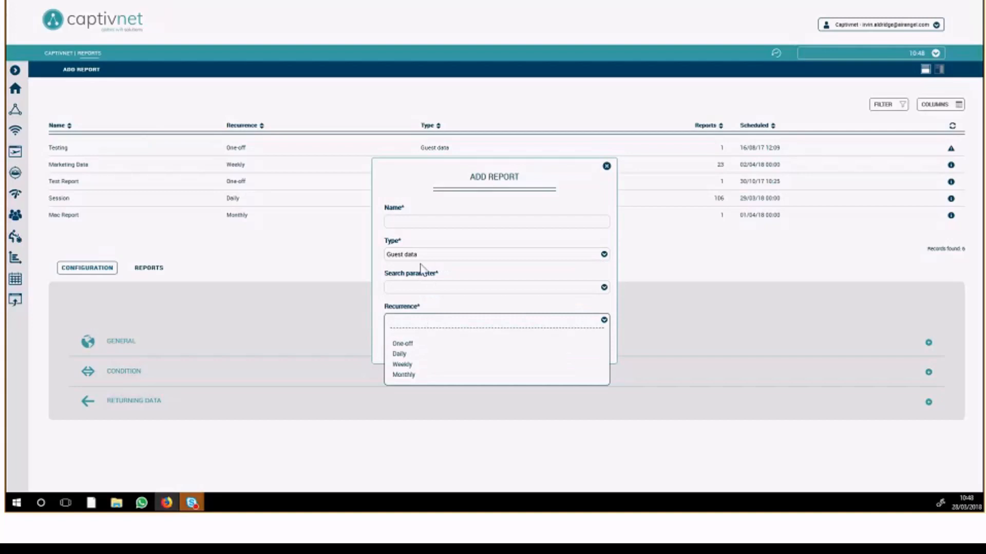
left_click(411, 291)
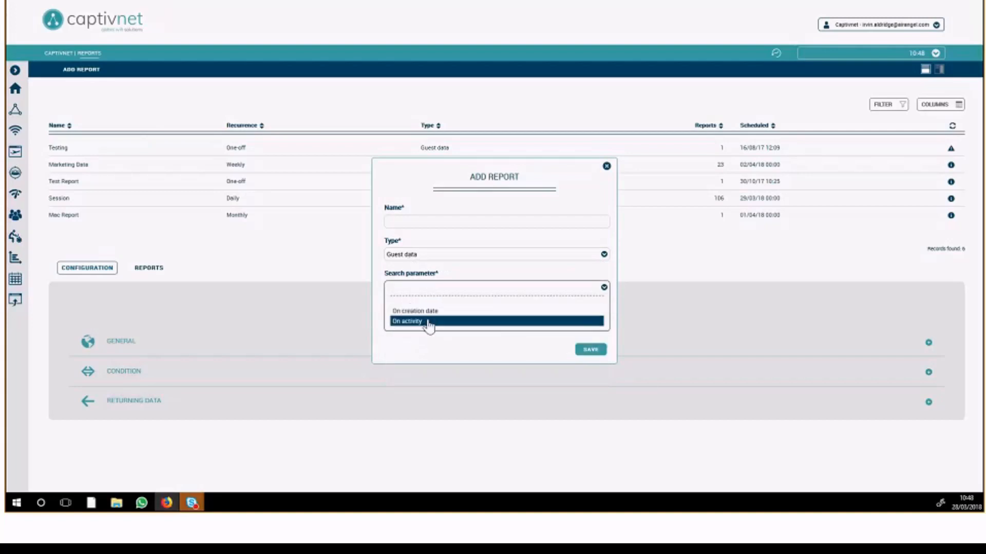
left_click(429, 311)
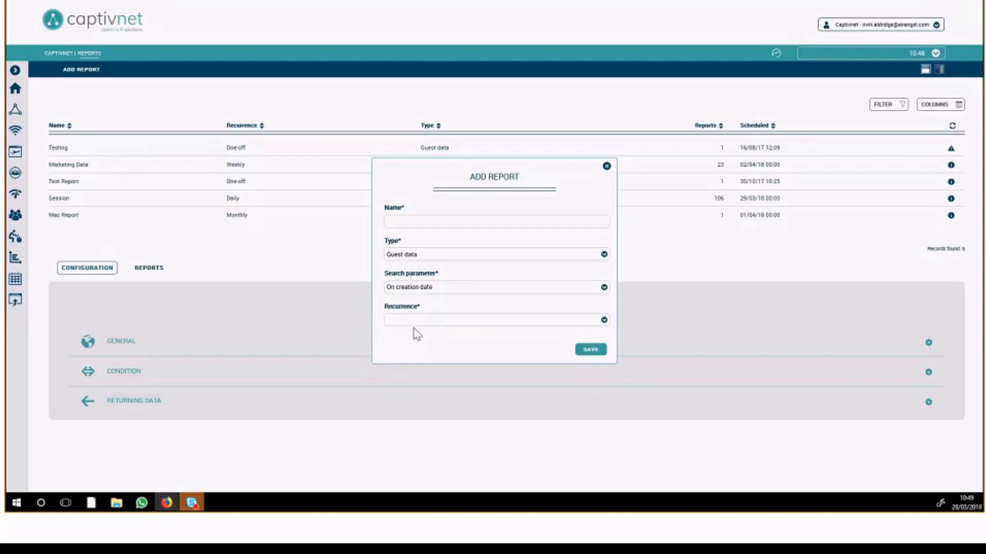
left_click(424, 325)
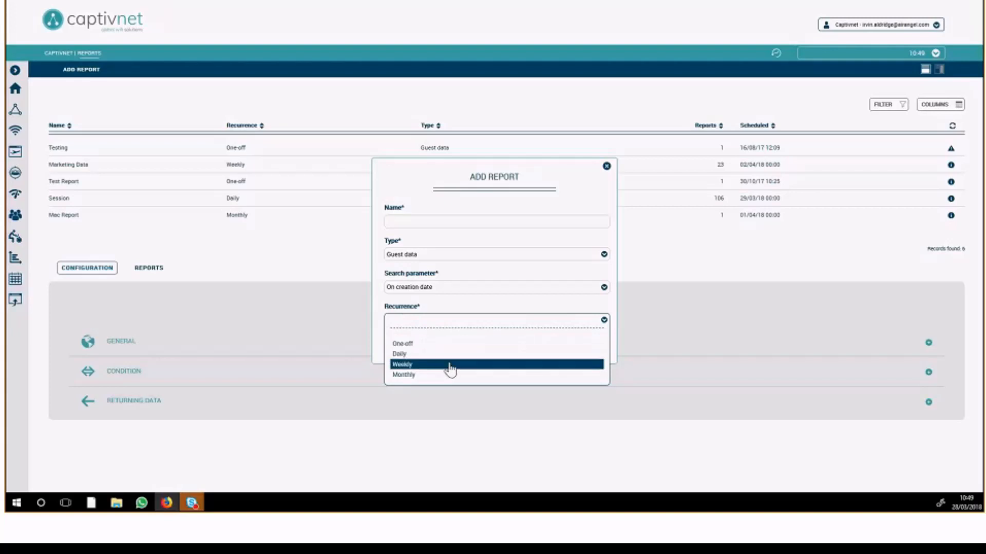
left_click(606, 167)
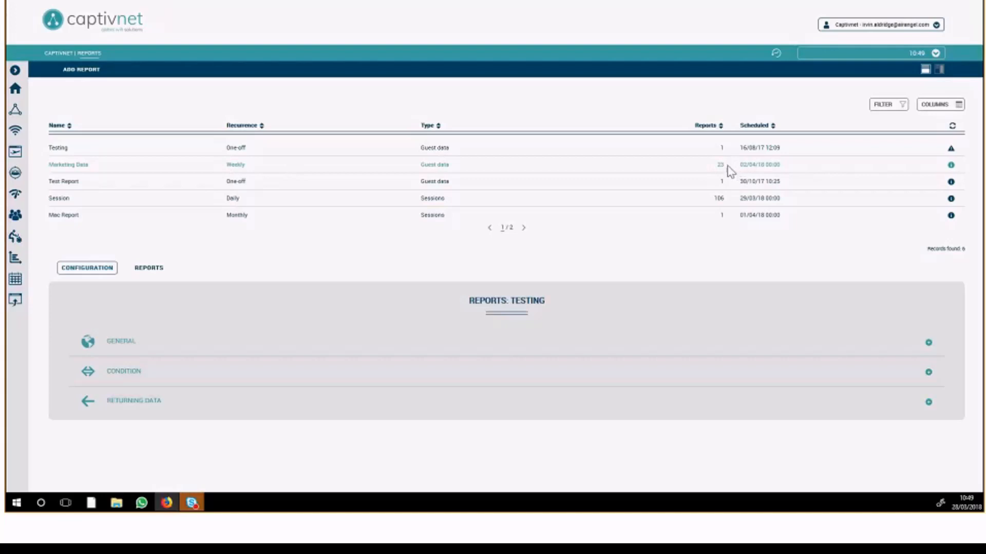
Open the weekly Marketing Data report and expand its general configuration.
left_click(769, 164)
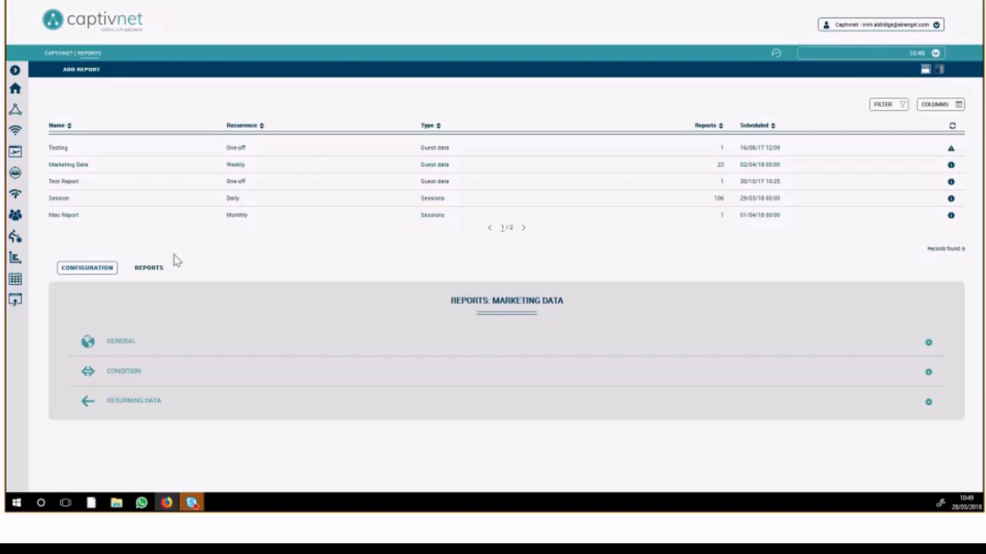
left_click(194, 345)
scroll(206, 292, "down", 1)
scroll(206, 294, "down", 1)
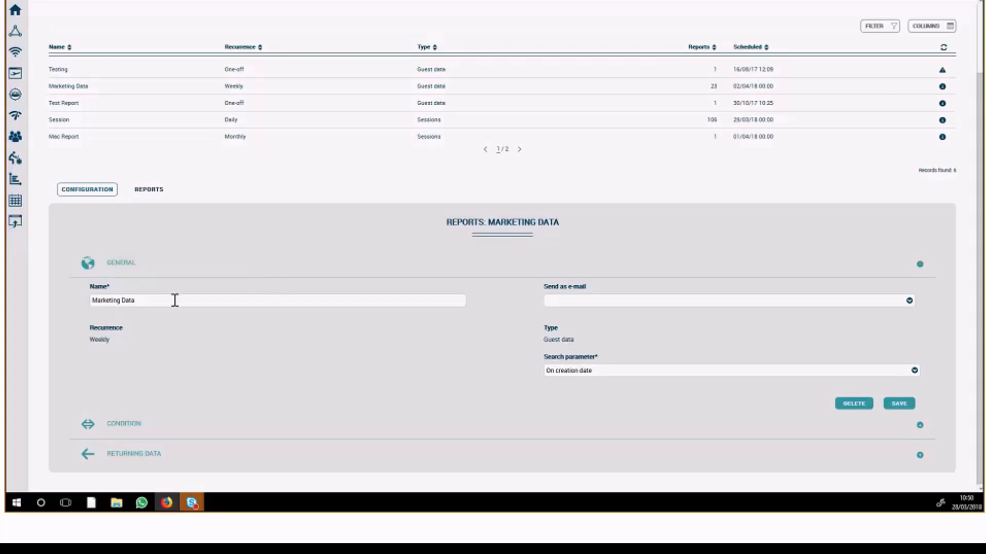
Try sending the Marketing Data report by e-mail as Excel, enter a recipient e-mail address and review the format options.
left_click(585, 303)
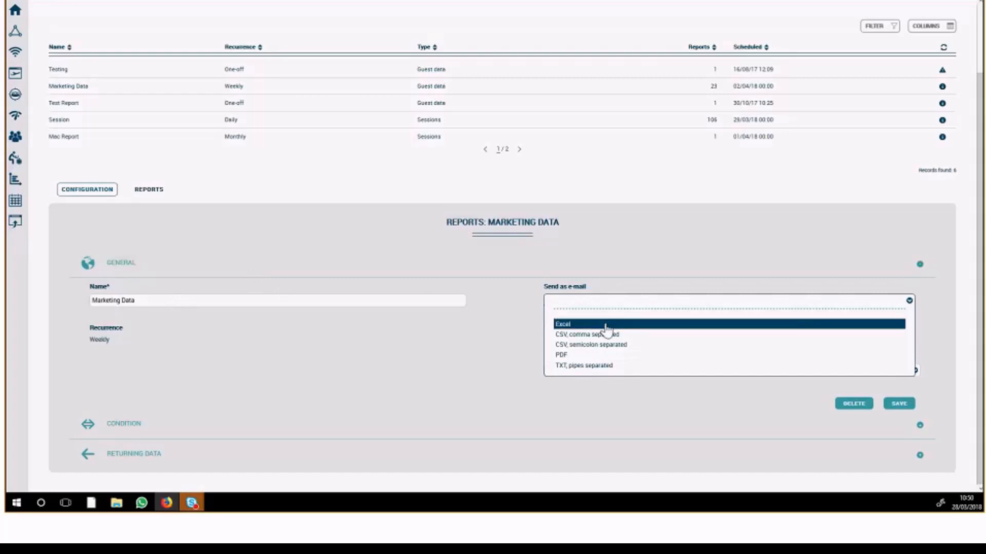
left_click(606, 328)
left_click(263, 341)
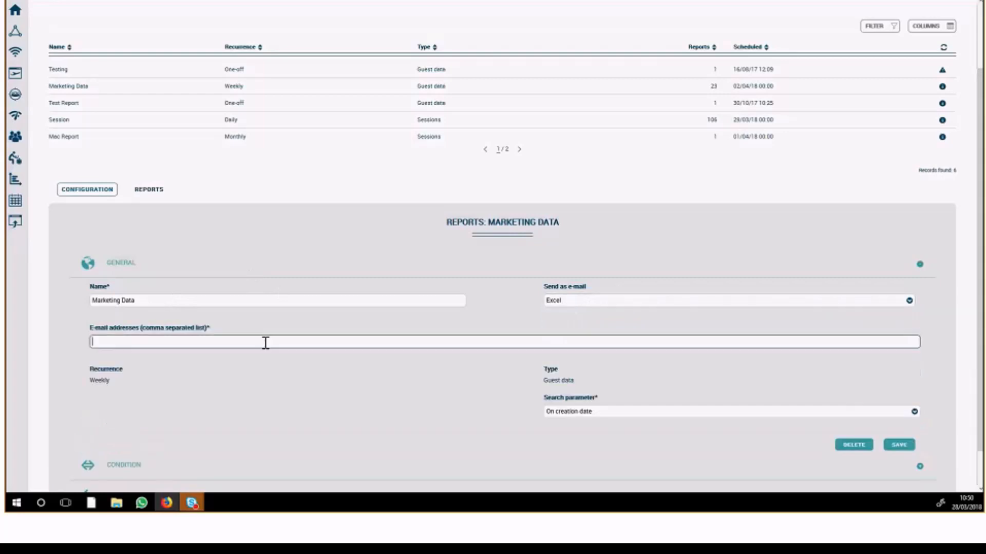
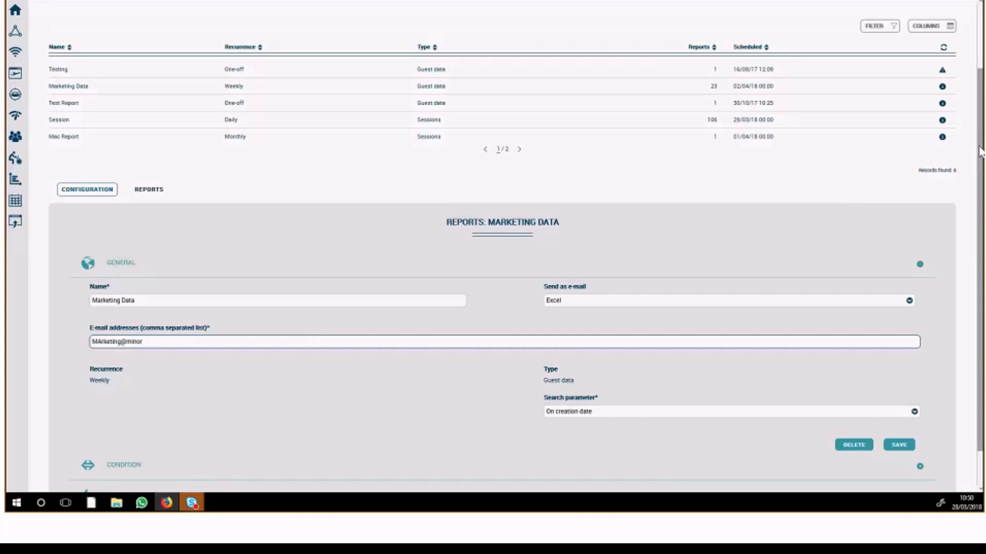
left_click_drag(978, 152, 980, 181)
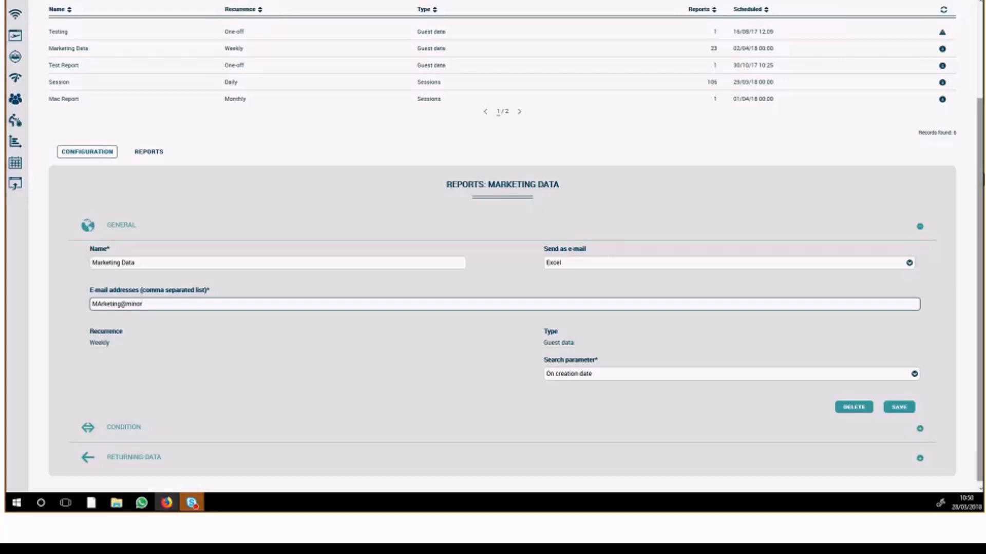
left_click(635, 268)
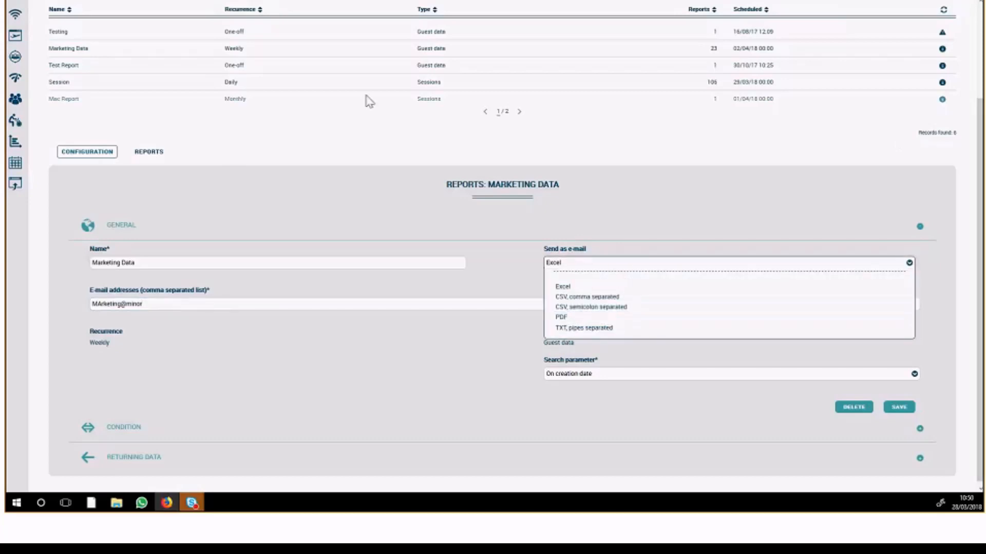
left_click(436, 236)
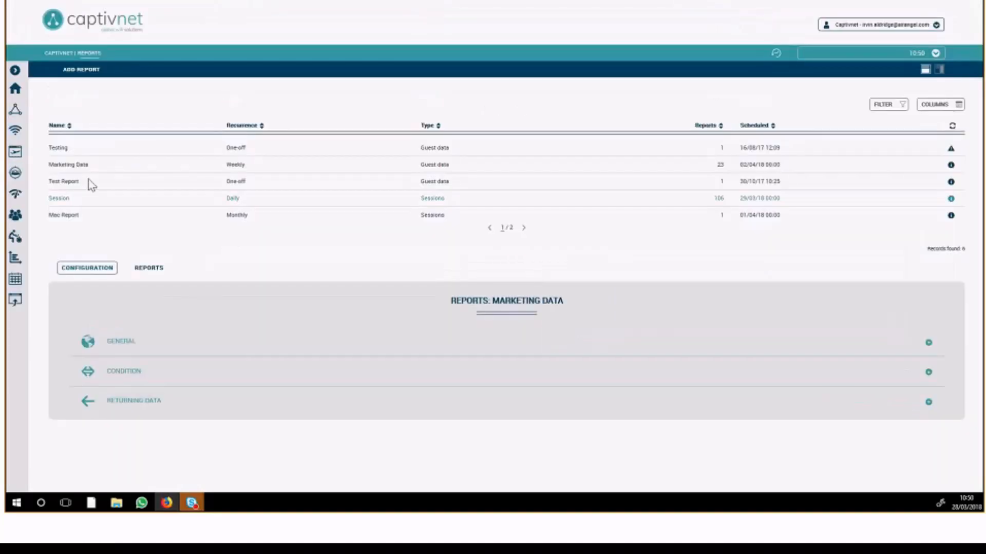
Reopen the Marketing Data report's general configuration and choose CSV, comma separated as its e-mail format.
left_click(178, 356)
scroll(244, 321, "down", 2)
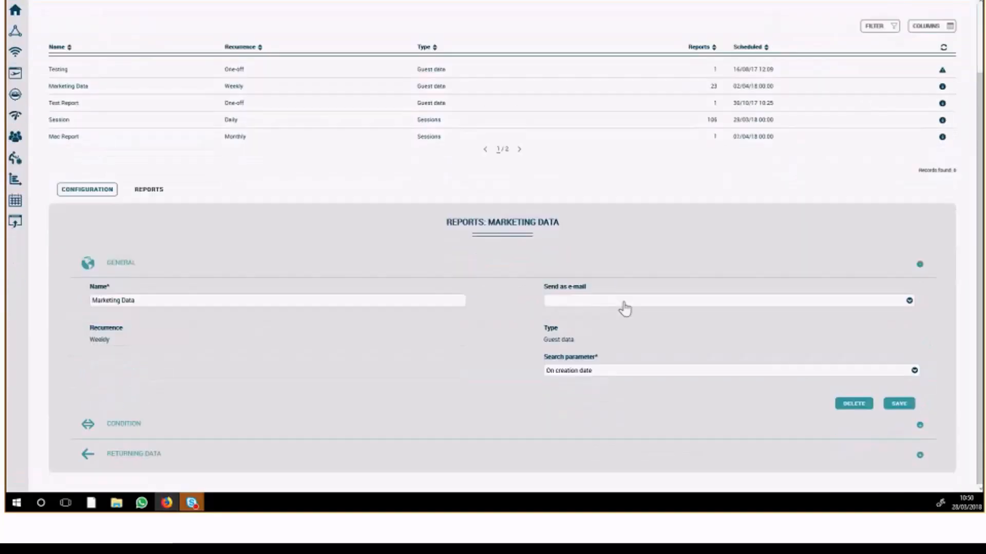
left_click(614, 304)
left_click(573, 337)
left_click(341, 343)
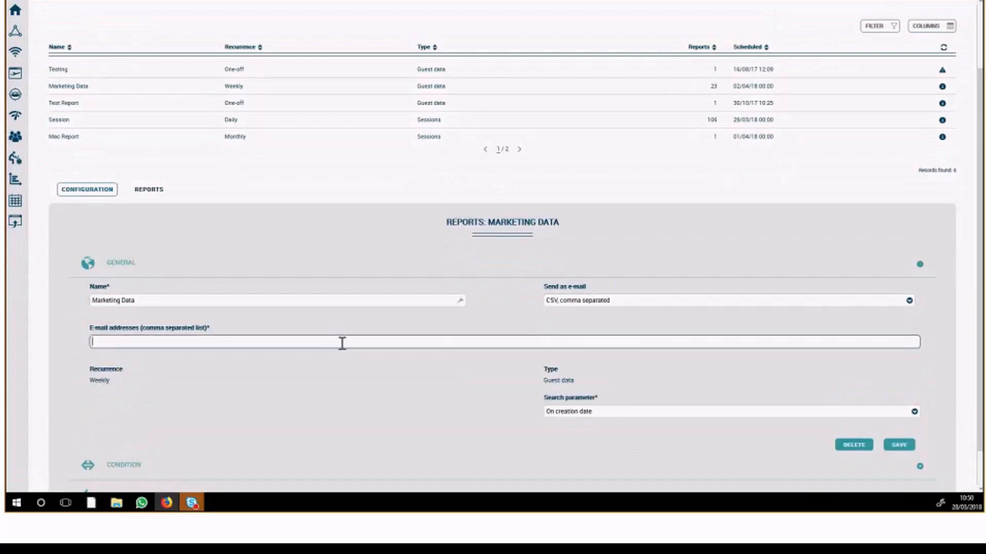
Expand the Marketing Data report's conditions and examine the RateCode condition without changing it.
scroll(348, 355, "down", 1)
left_click(190, 423)
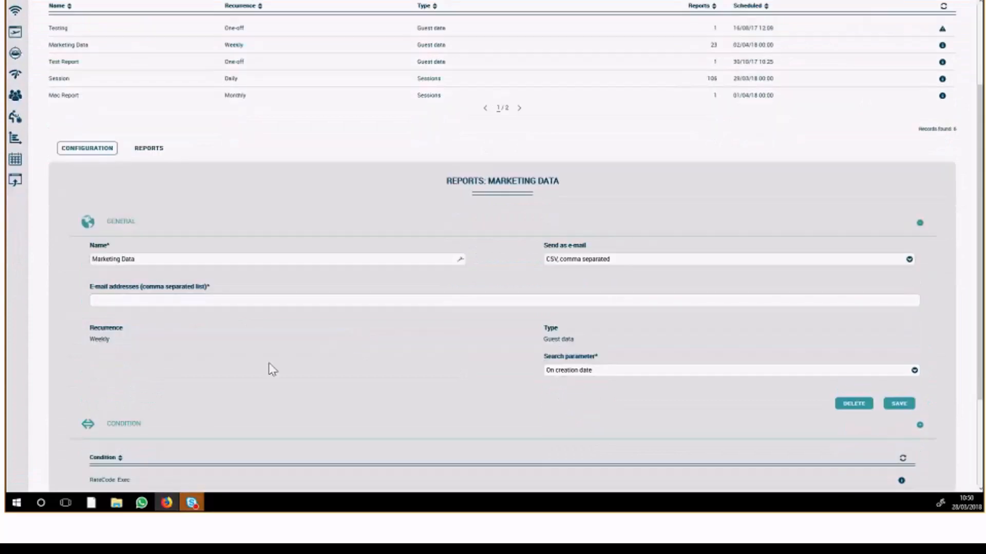
scroll(270, 368, "down", 3)
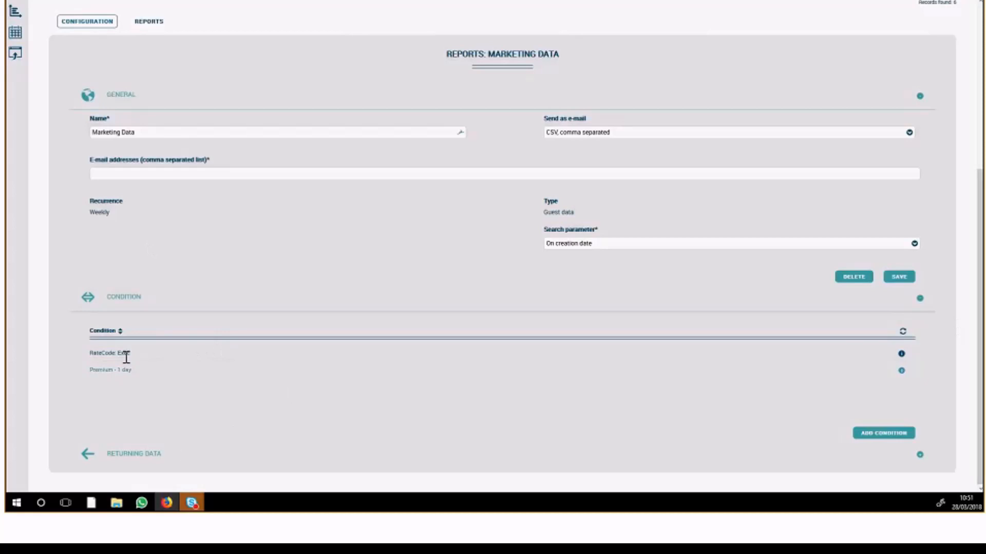
left_click(126, 353)
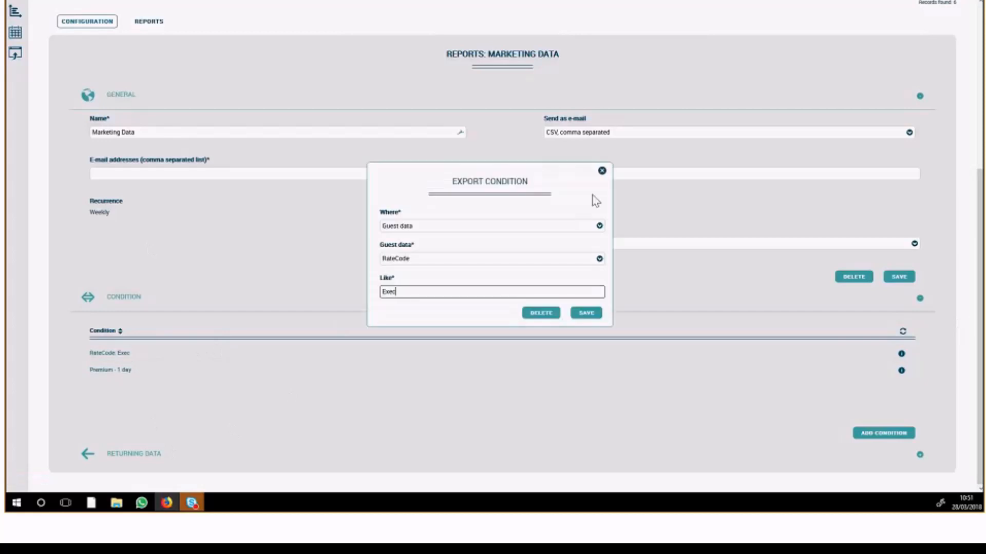
left_click(601, 170)
Start a new export condition for the Marketing Data report and review the service tiers available for filtering.
left_click(870, 435)
left_click(486, 228)
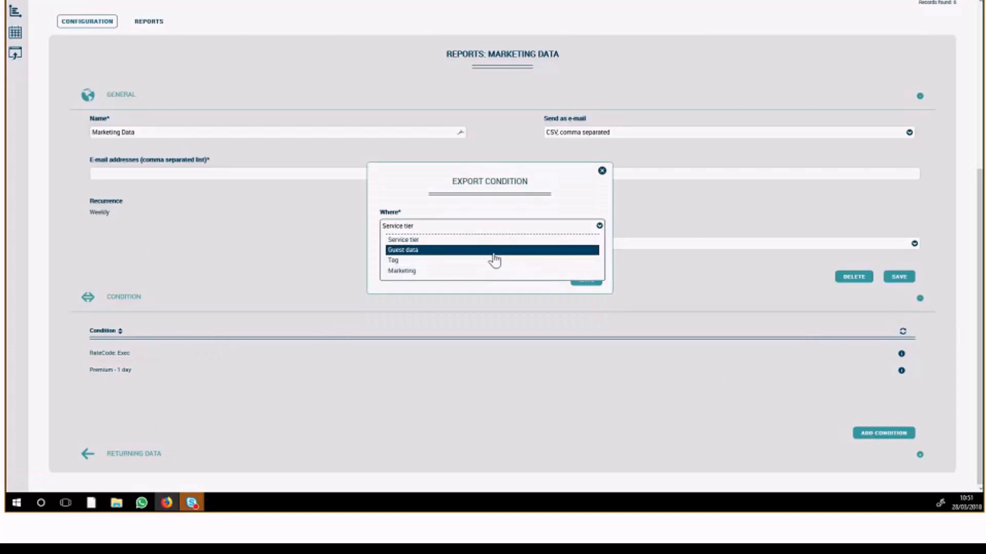
left_click(489, 239)
left_click(491, 258)
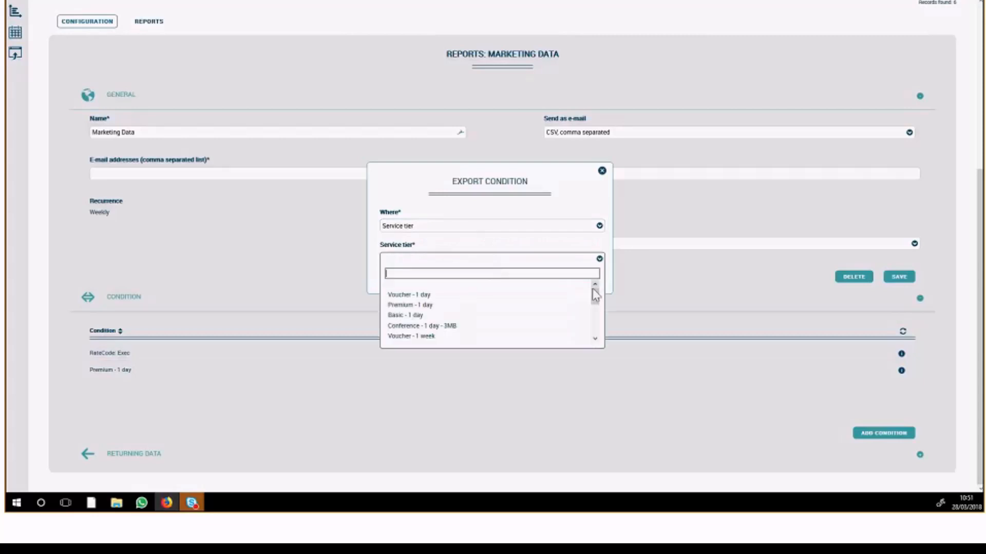
mouse_move(595, 295)
left_mouse_down()
mouse_move(595, 320)
mouse_move(591, 286)
left_mouse_up()
left_click(578, 260)
Switch the new export condition to Tag, review its tag types and close it without saving.
left_click(496, 228)
left_click(490, 262)
left_click(464, 260)
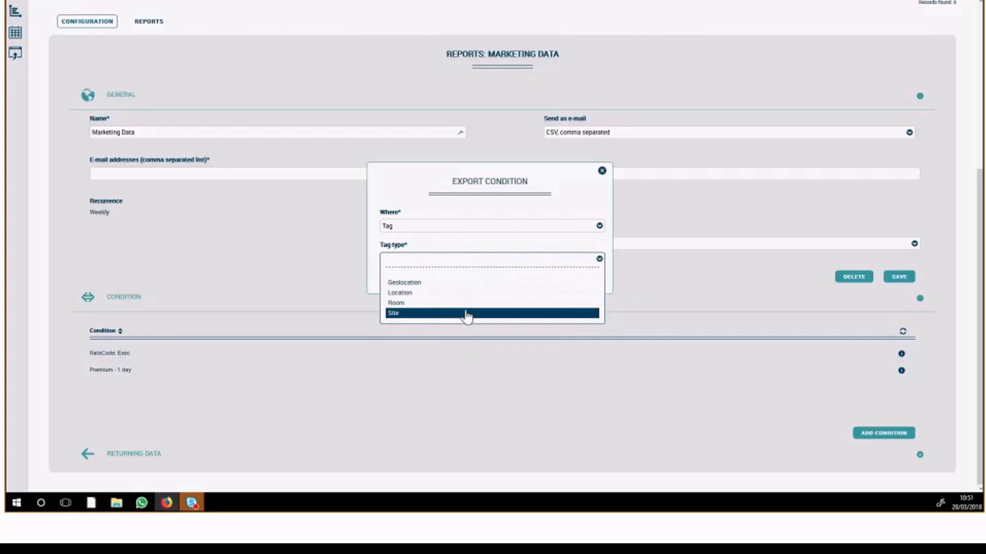
left_click(467, 249)
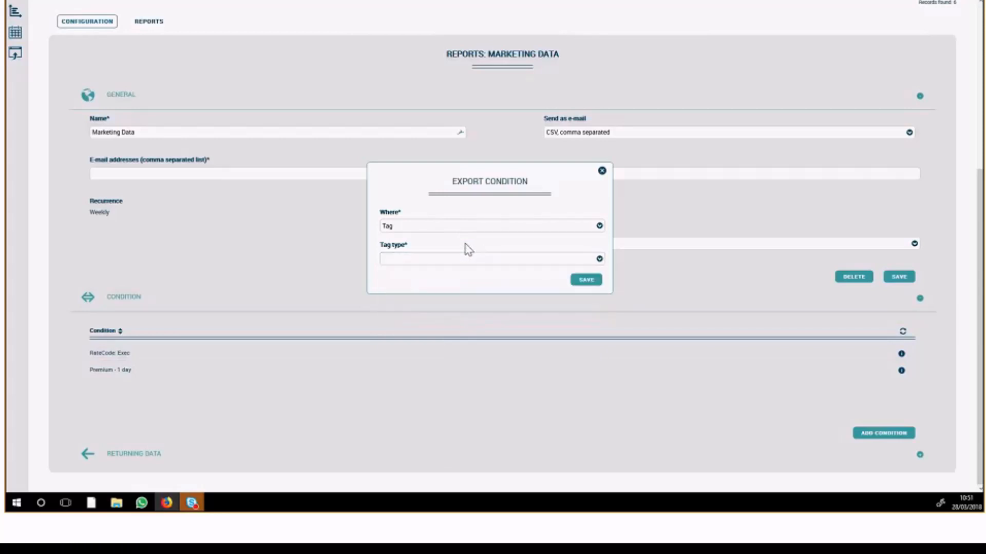
left_click(473, 263)
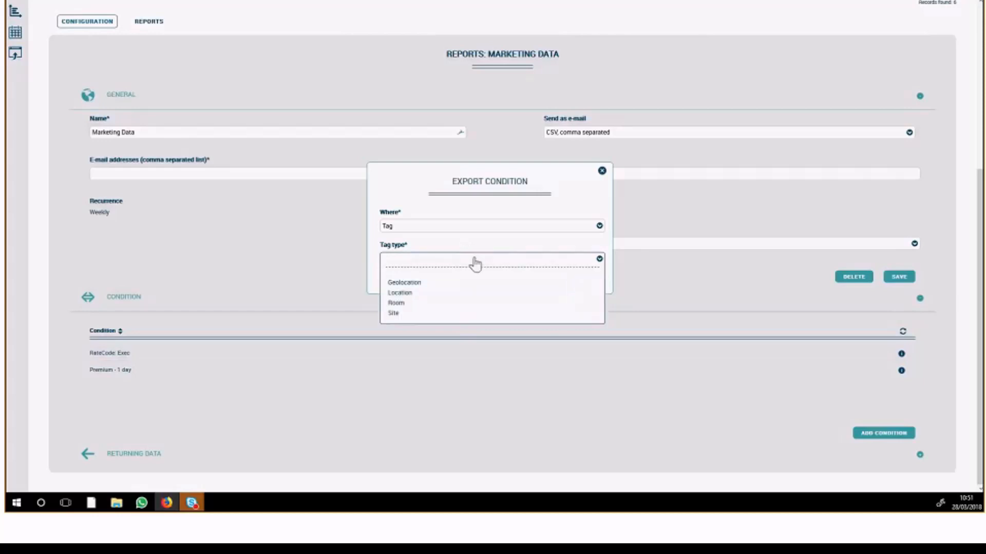
left_click(473, 249)
left_click(601, 171)
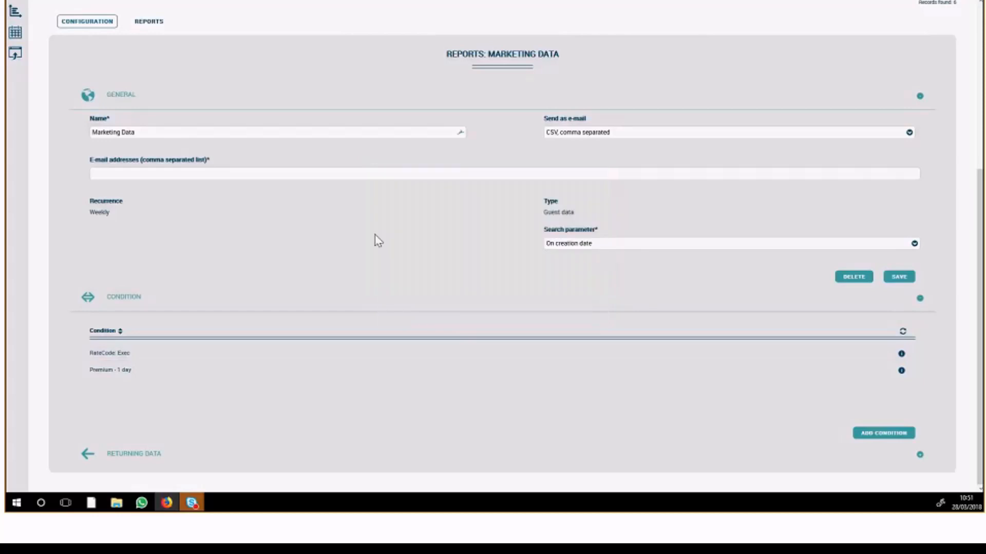
Add Registration_Number, shoesize, Experience and Room to the Marketing Data report's returning data and save the selection.
left_click(170, 462)
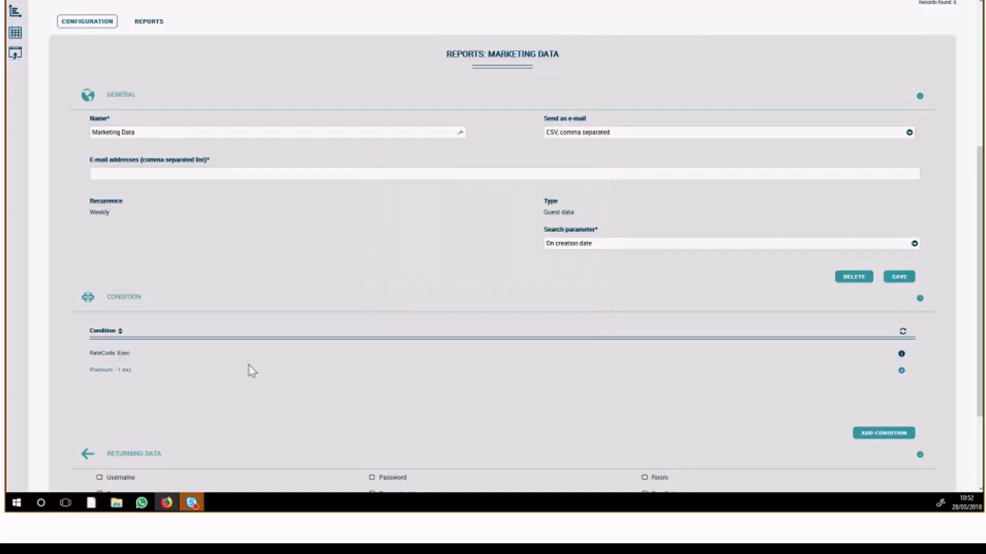
scroll(249, 366, "down", 3)
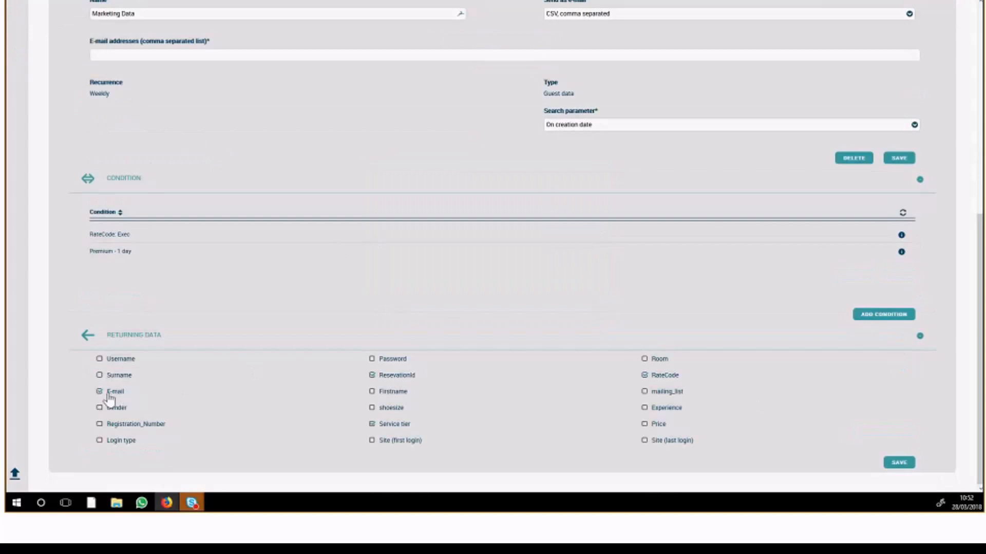
left_click(99, 424)
left_click(372, 409)
left_click(644, 409)
left_click(645, 359)
left_click(897, 464)
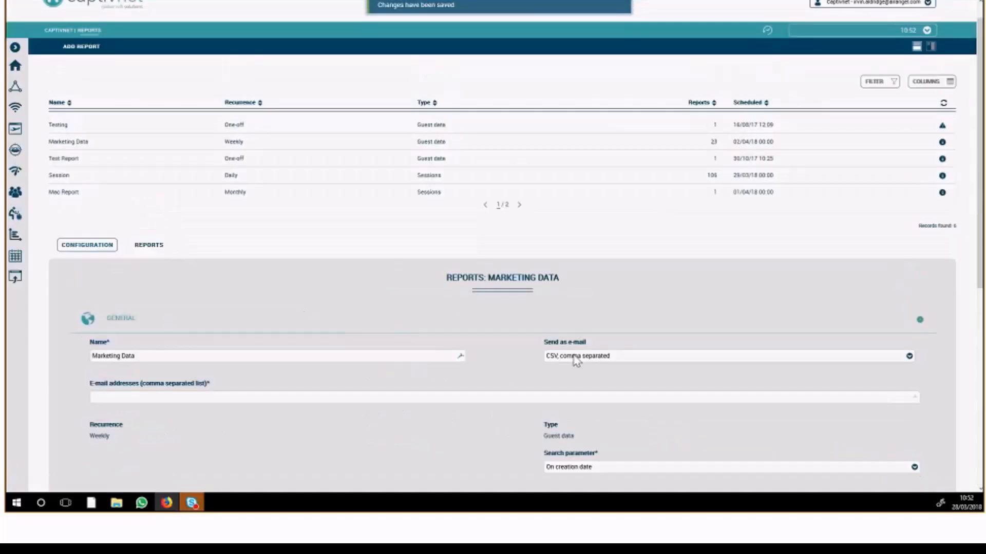
View the Marketing Data report's generated reports and inspect the download options of the newest one without downloading it.
scroll(568, 362, "down", 1)
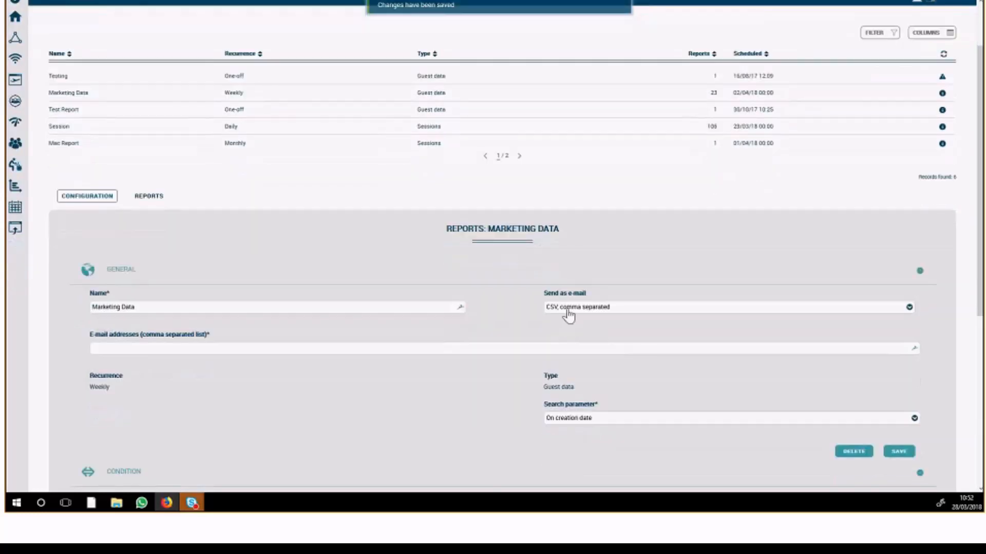
left_click_drag(143, 406, 77, 396)
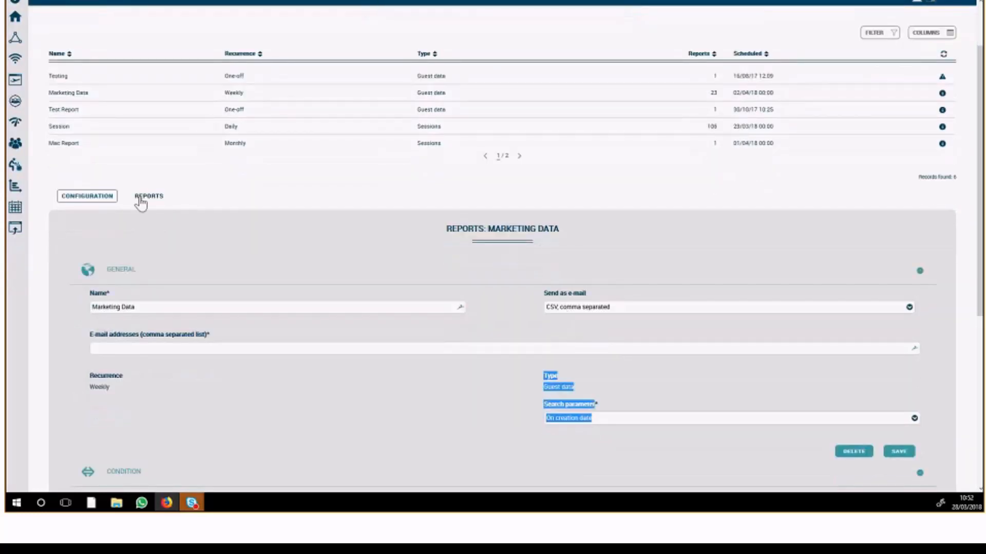
left_click(148, 197)
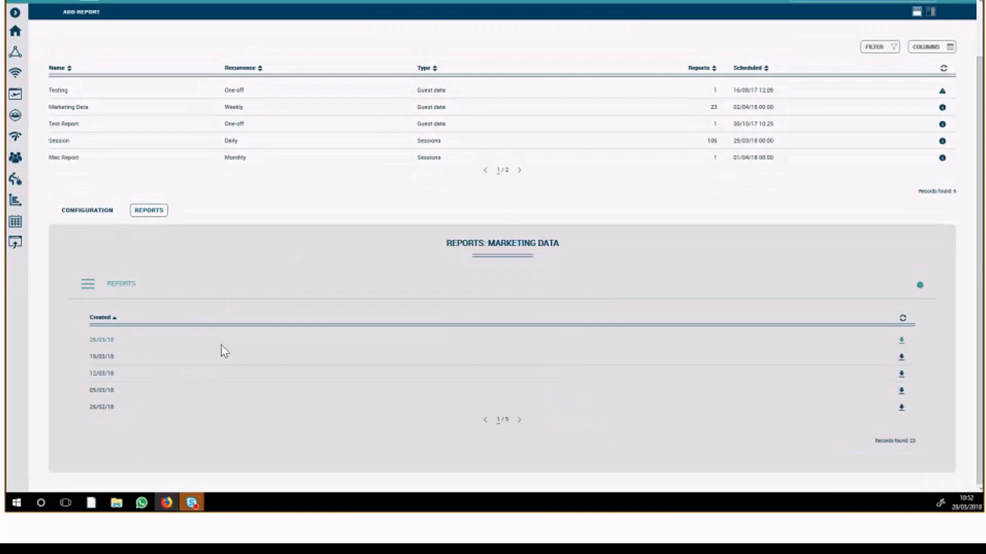
left_click(137, 343)
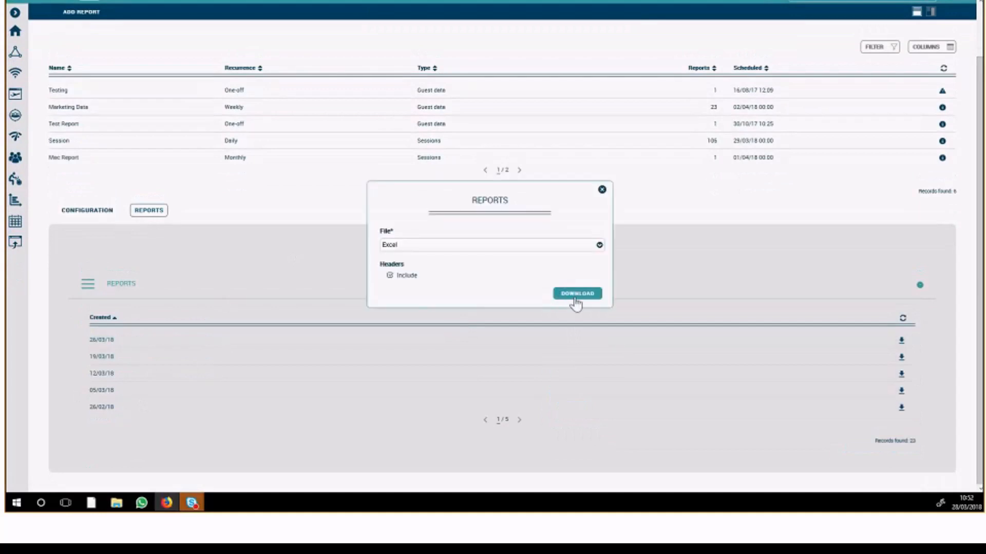
left_click(601, 190)
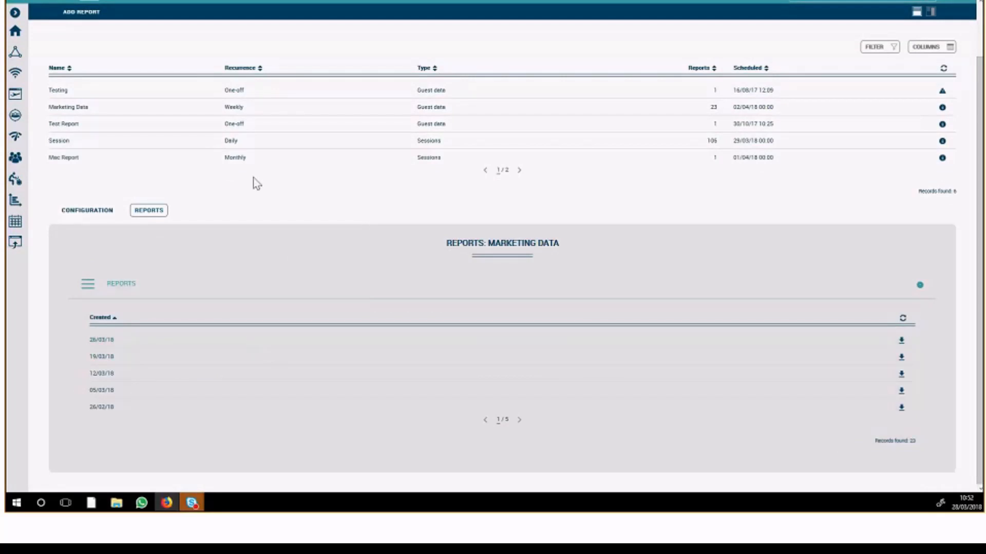
Open the daily graphical report named testing and examine its general configuration, condition and returning data.
left_click(520, 171)
left_click(61, 149)
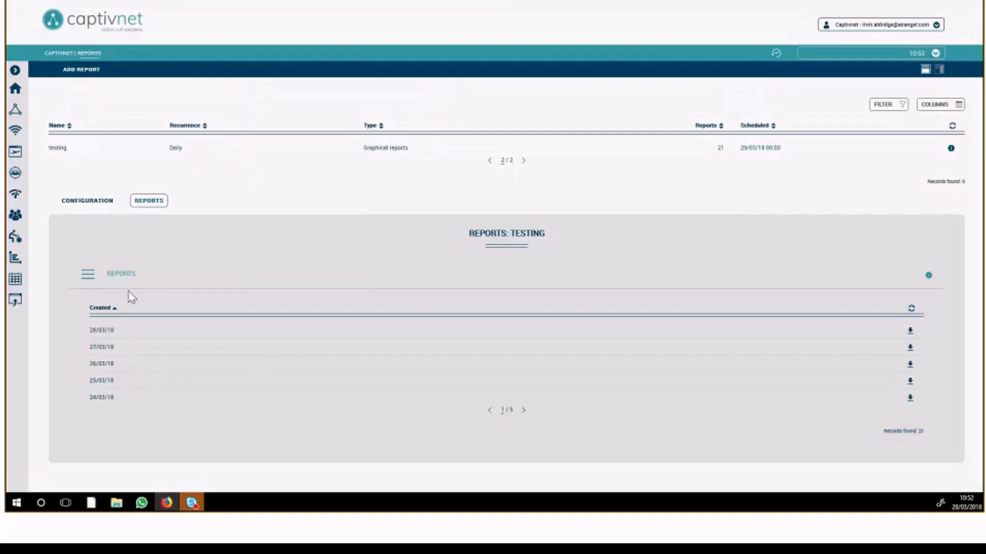
left_click(88, 202)
scroll(202, 306, "down", 3)
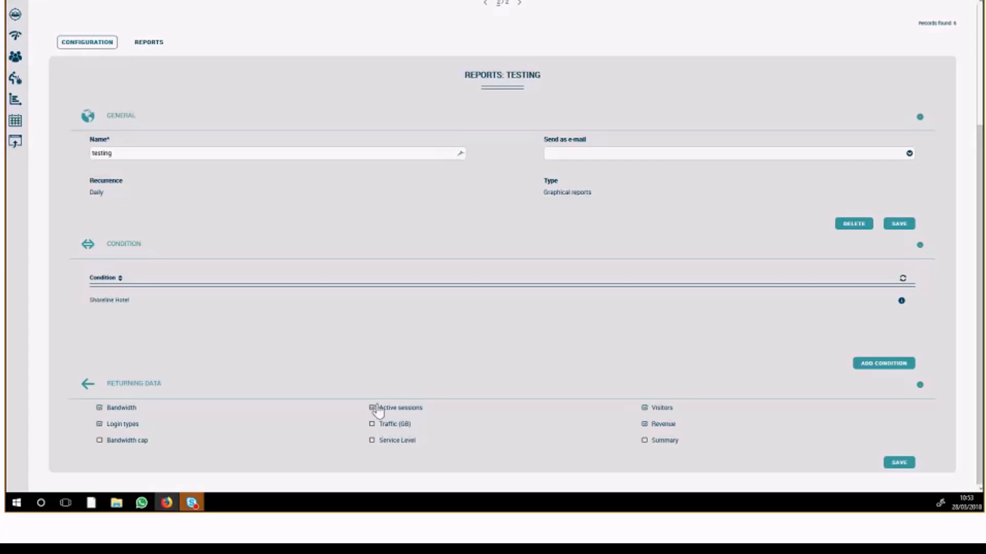
left_click_drag(980, 320, 977, 162)
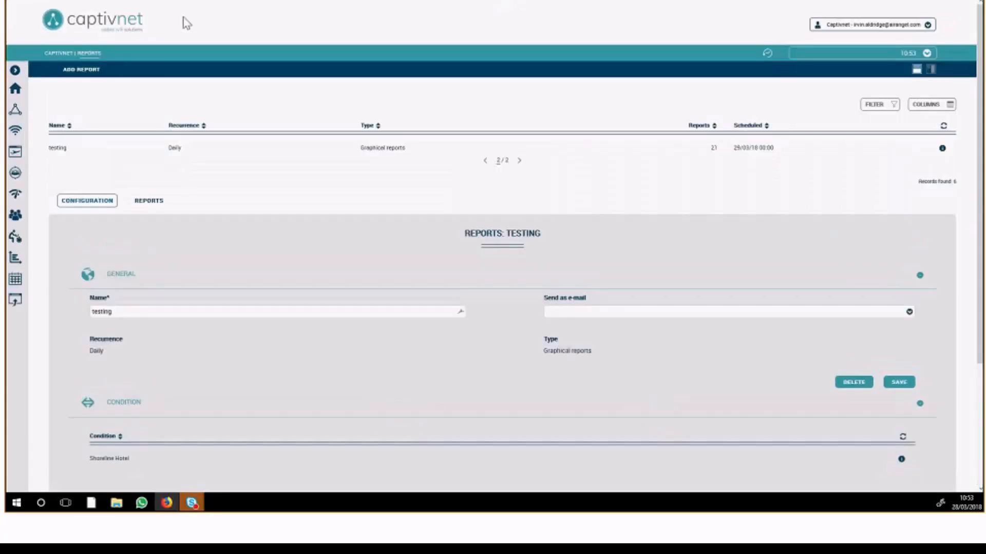
Open the daily Session report and examine its conditions and returning data options, including Download.
left_click(484, 160)
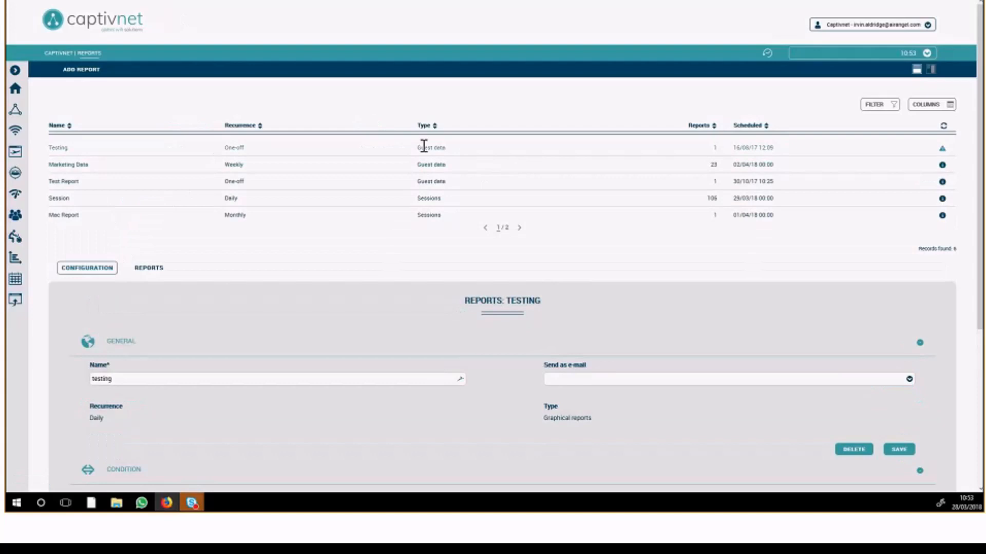
left_click(432, 198)
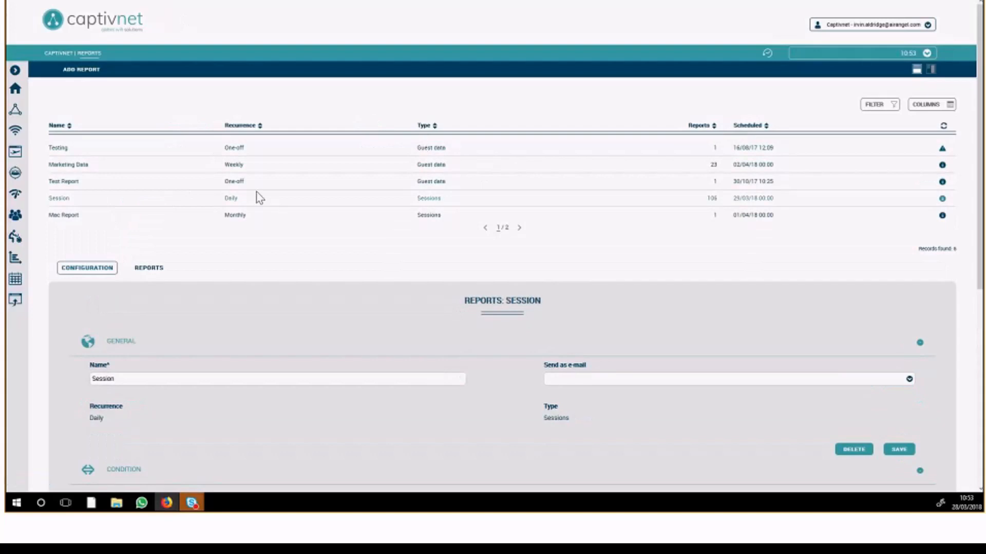
scroll(326, 268, "down", 1)
scroll(124, 236, "down", 2)
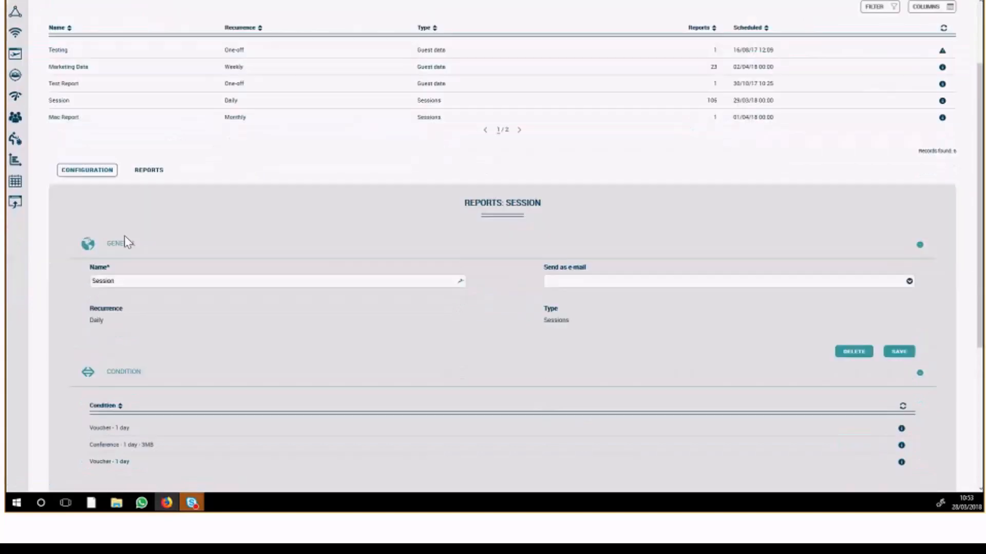
scroll(142, 244, "down", 5)
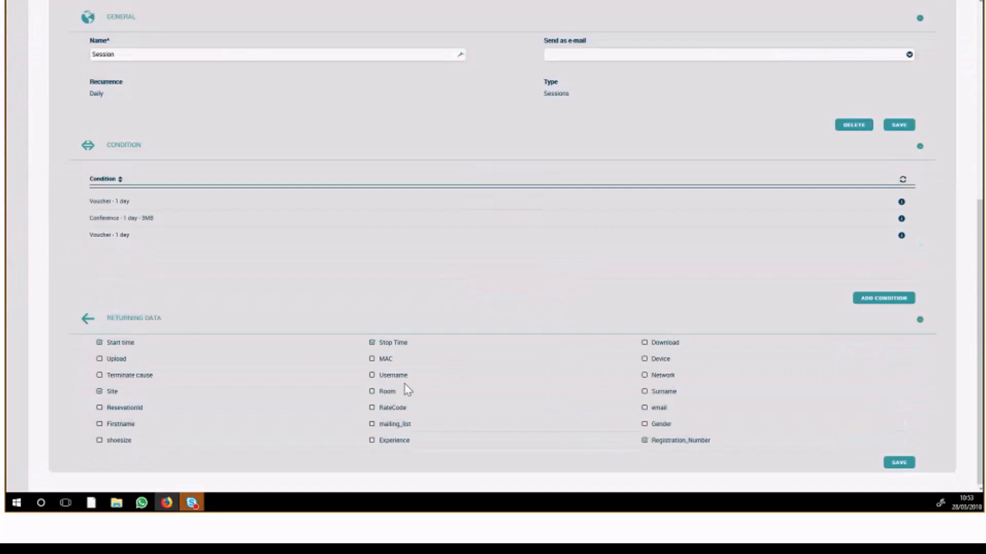
left_click(644, 342)
View the list of generated reports for the daily Session report.
scroll(316, 312, "up", 6)
left_click(153, 269)
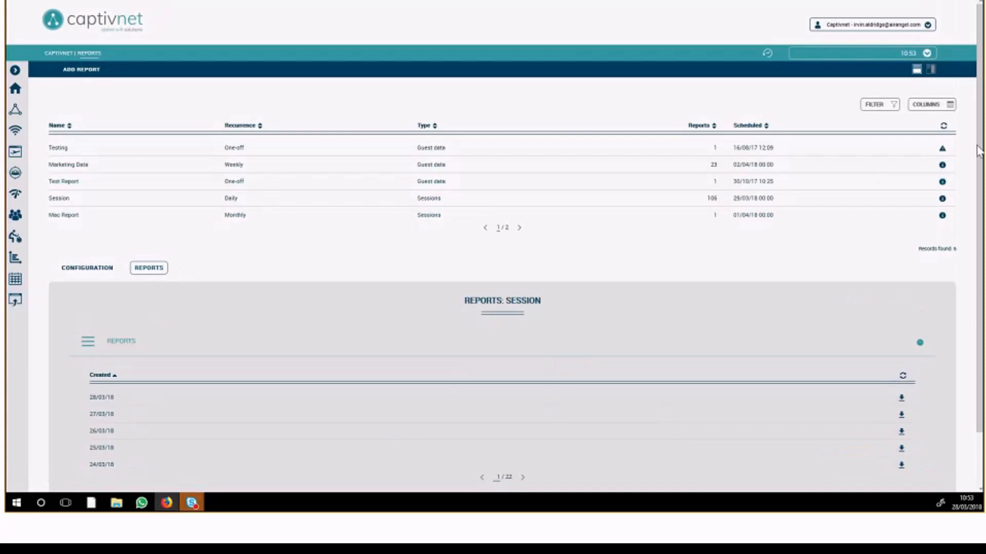
scroll(980, 149, "down", 1)
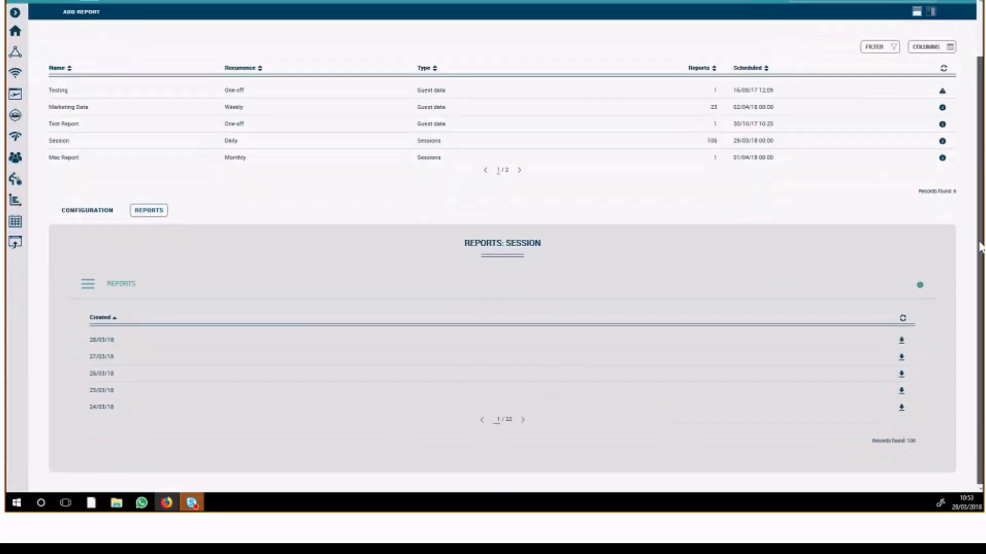
scroll(981, 149, "up", 1)
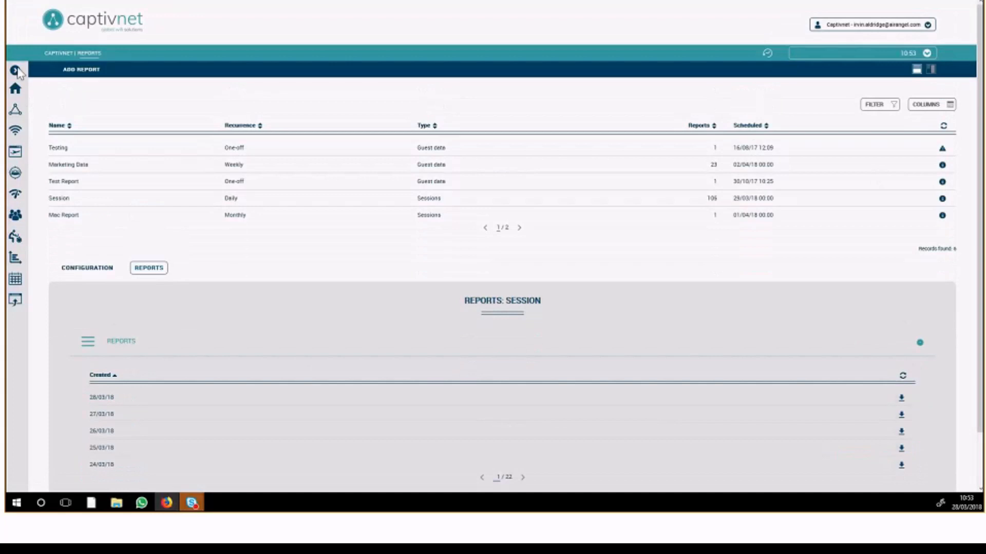
Show the online guest sessions and view the account details of the first guest listed.
mouse_move(41, 191)
left_click(33, 238)
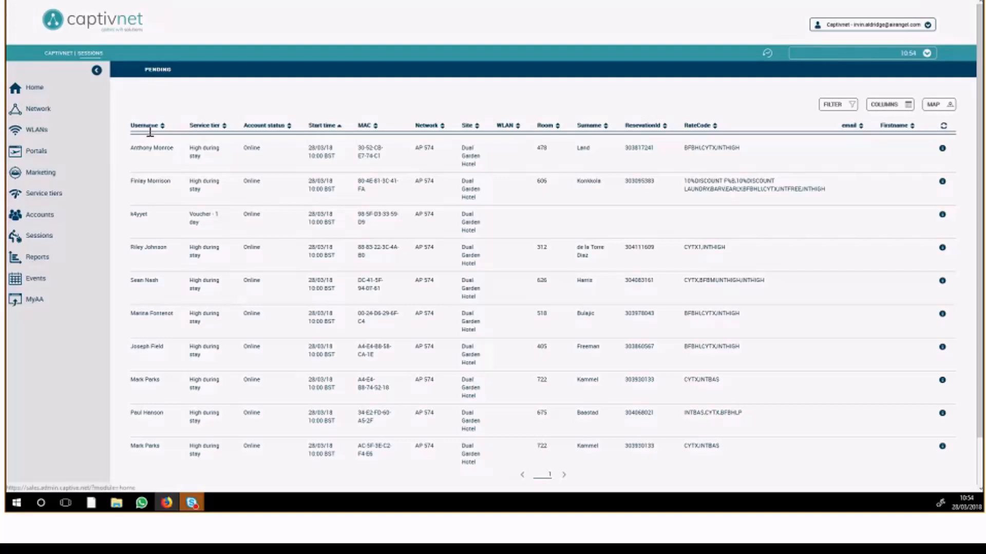
left_click(162, 150)
right_click(168, 158)
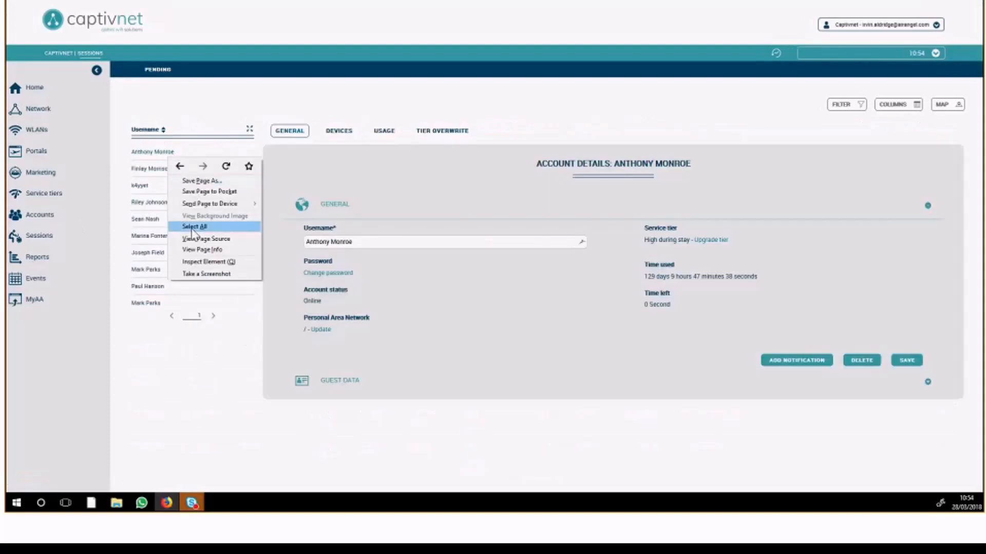
left_click(322, 84)
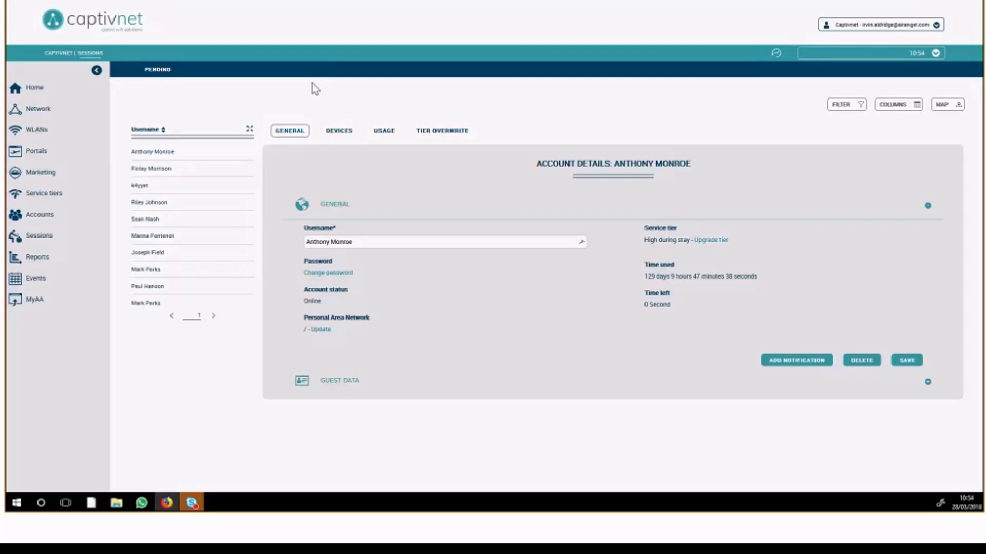
Revisit the Home dashboard, the Sessions page and the Accounts list.
left_click(37, 91)
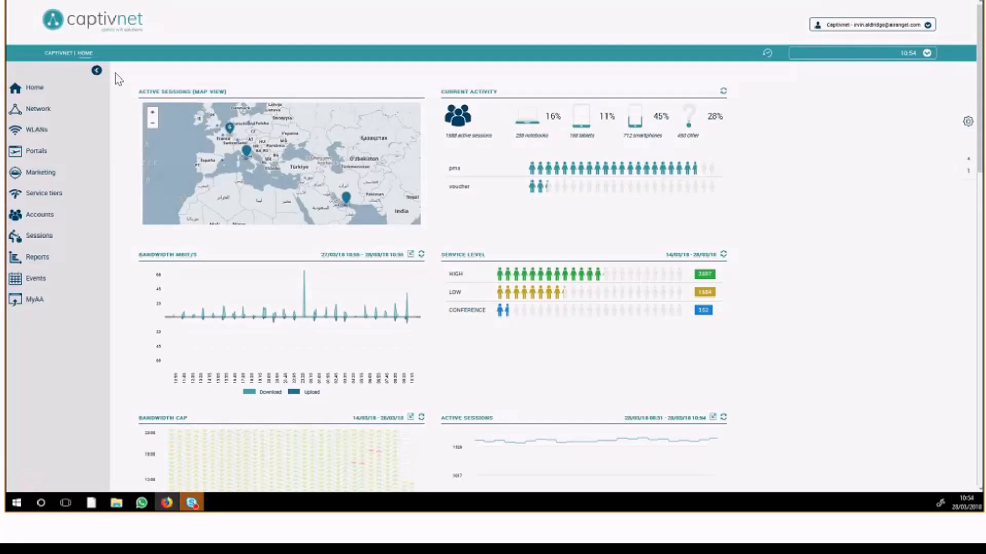
left_click(34, 243)
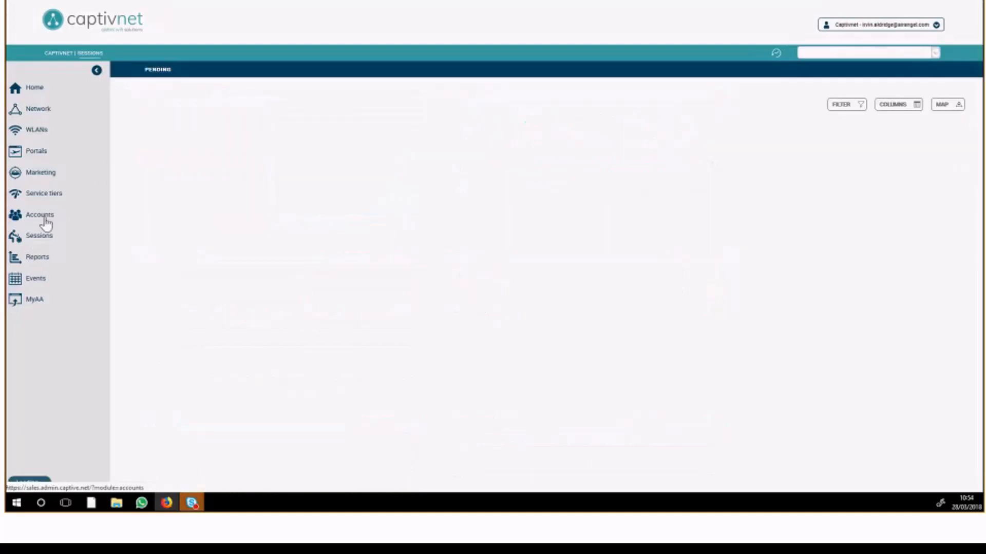
left_click(45, 222)
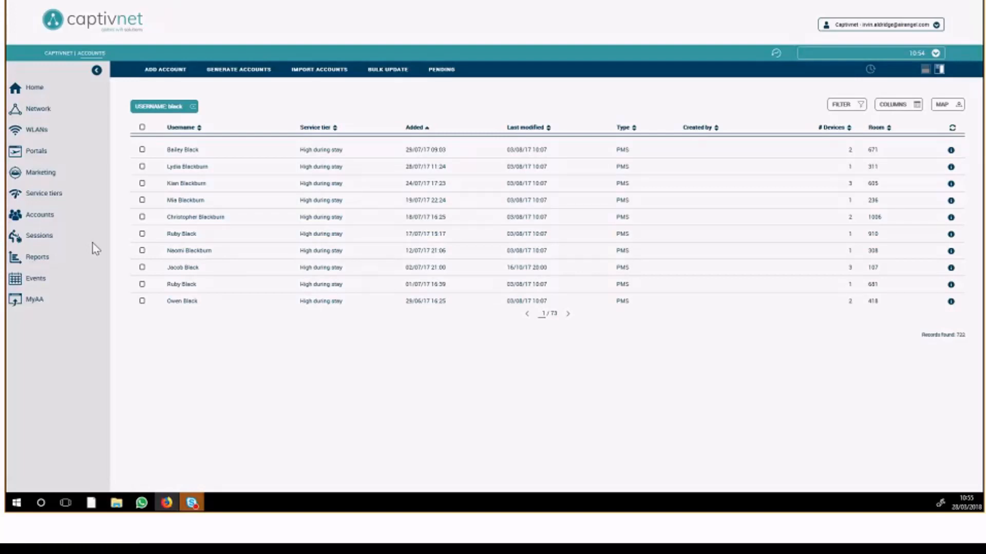
Open the Welcome status page marketing entry and view its general settings for portal, SMS and e-mail.
left_click(48, 180)
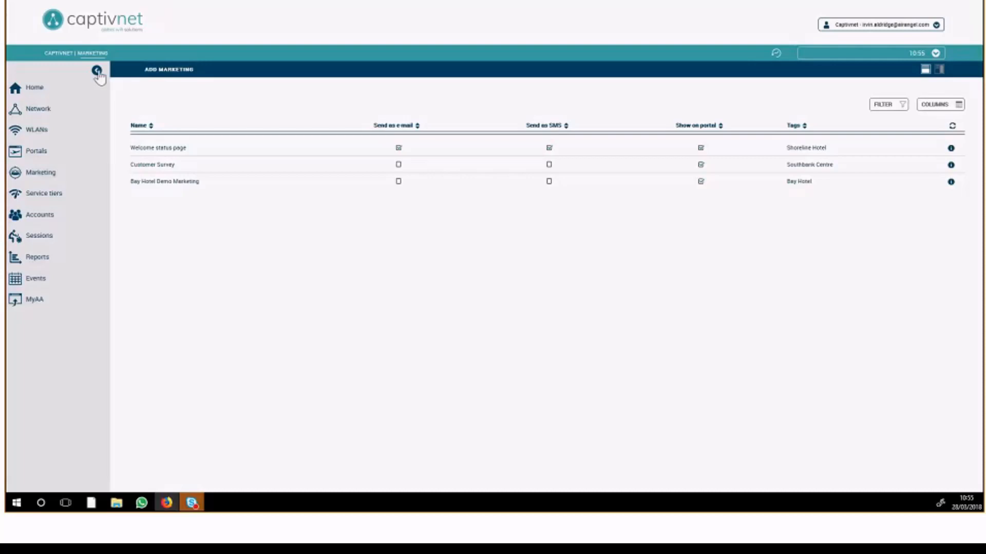
left_click(161, 148)
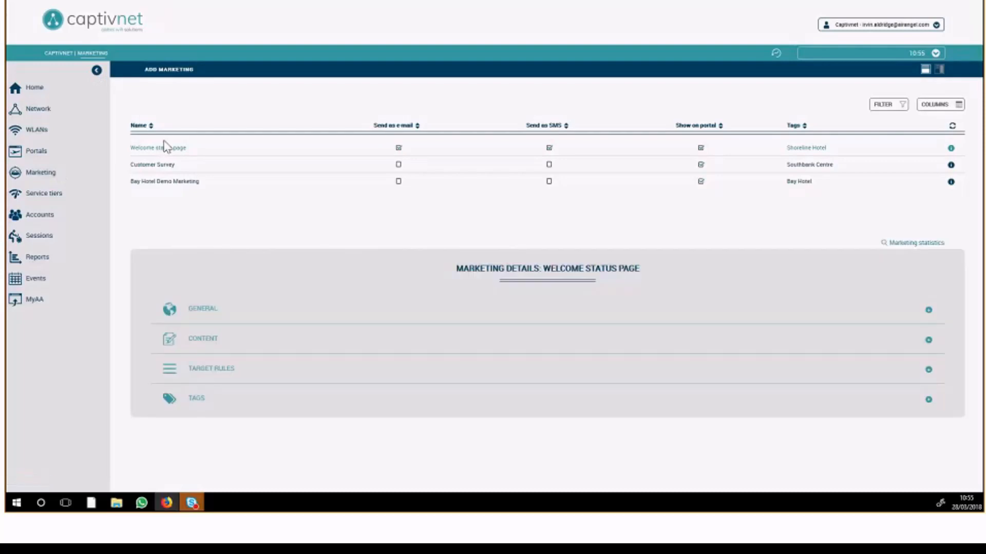
left_click(251, 308)
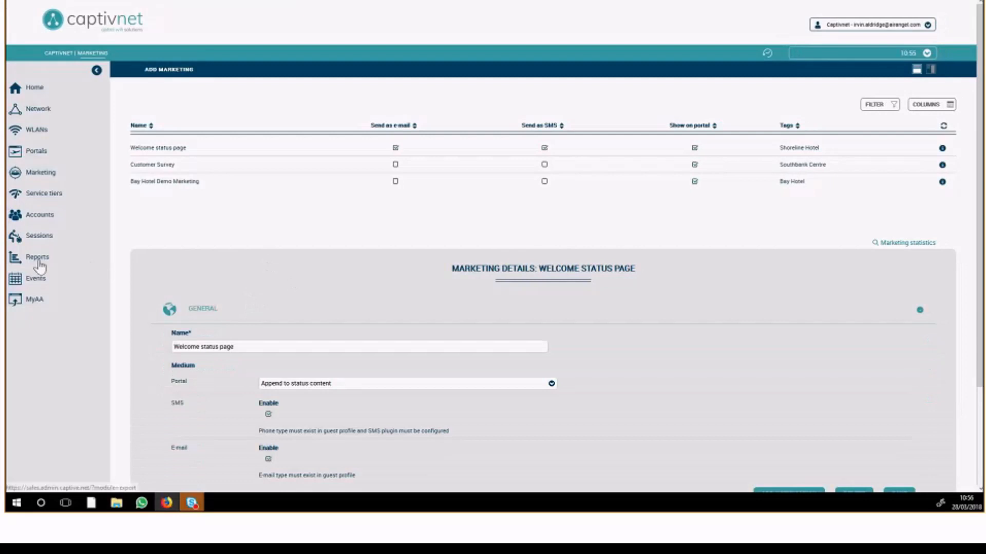
Return to the Session report's configuration and view its conditions.
left_click(40, 267)
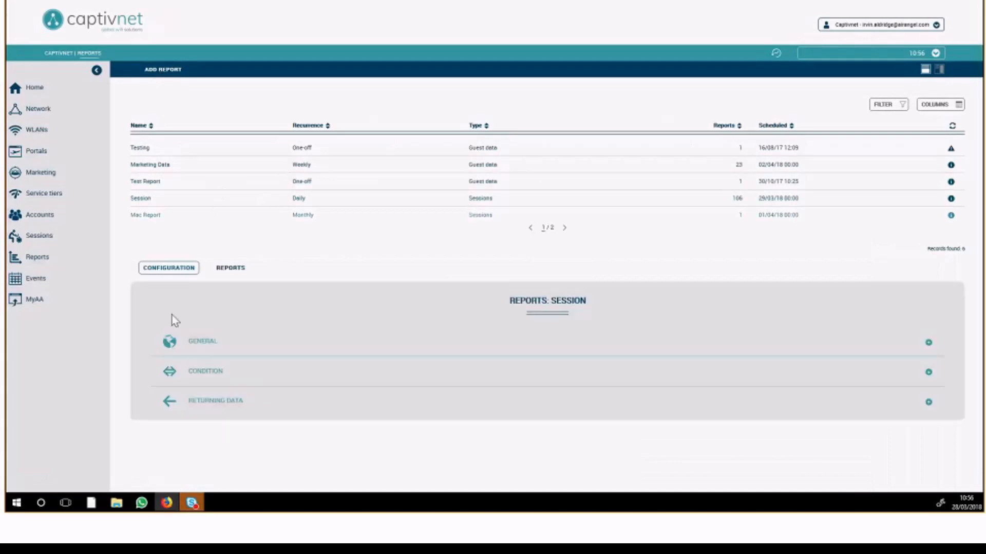
left_click(259, 372)
scroll(429, 337, "down", 2)
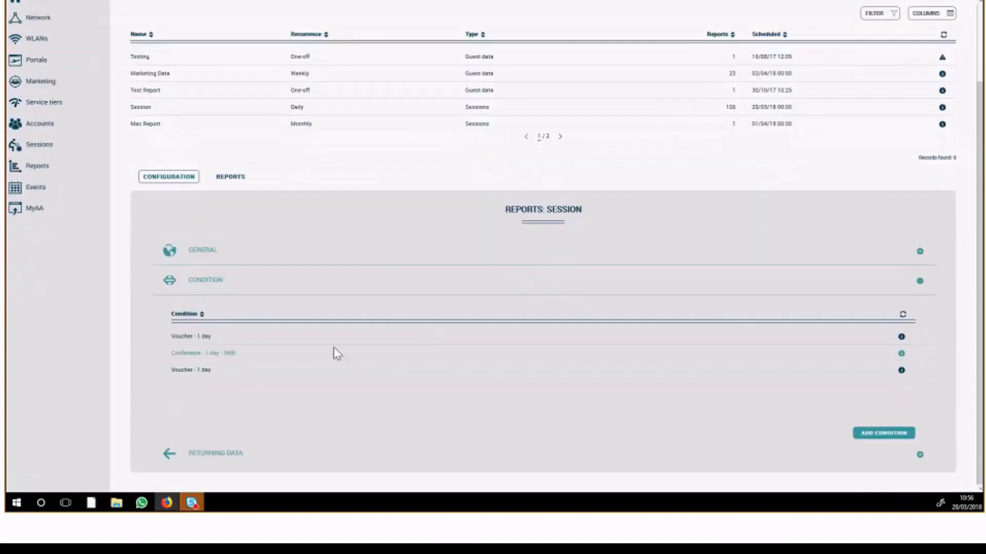
Start a new condition for the Session report, view the Where and service tier choices, and close it without saving.
left_click(868, 435)
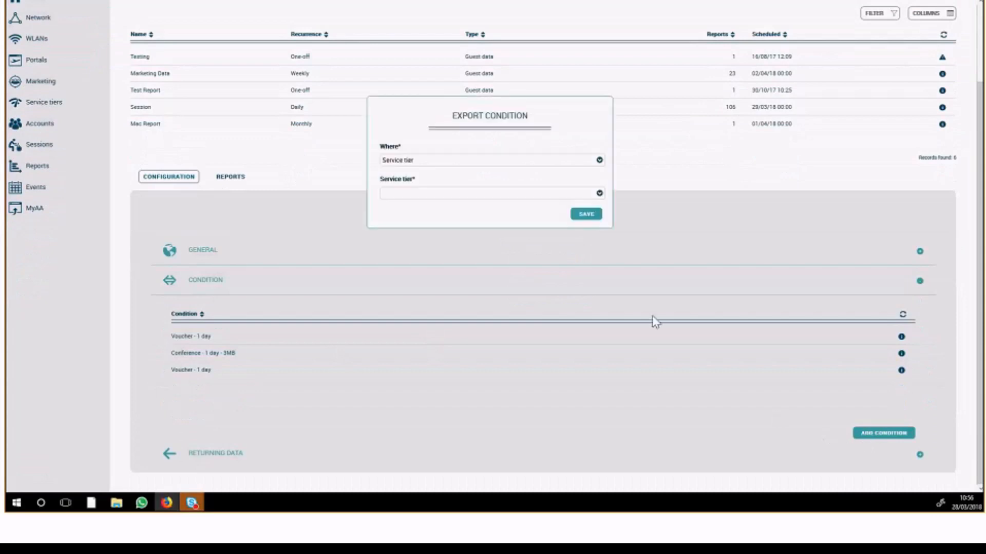
left_click(437, 161)
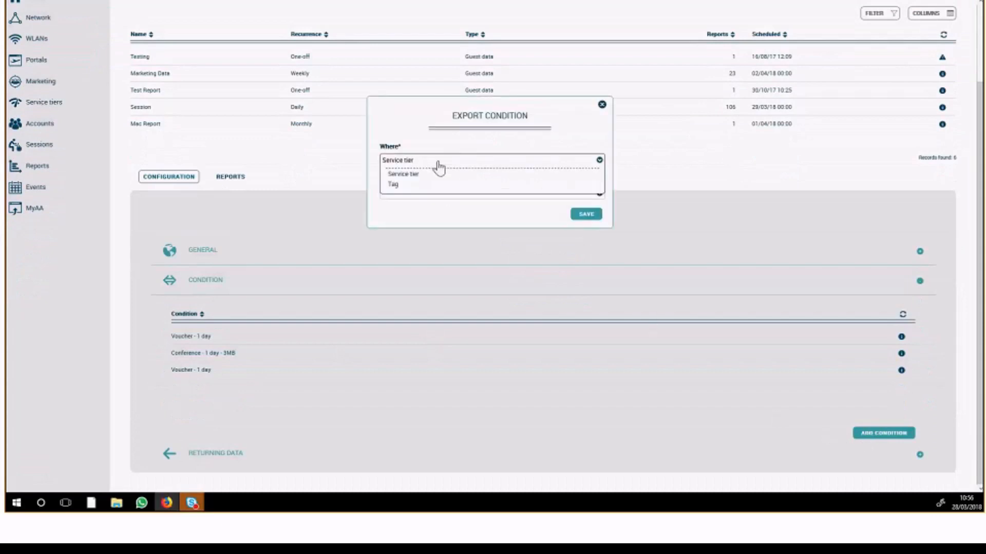
left_click(446, 174)
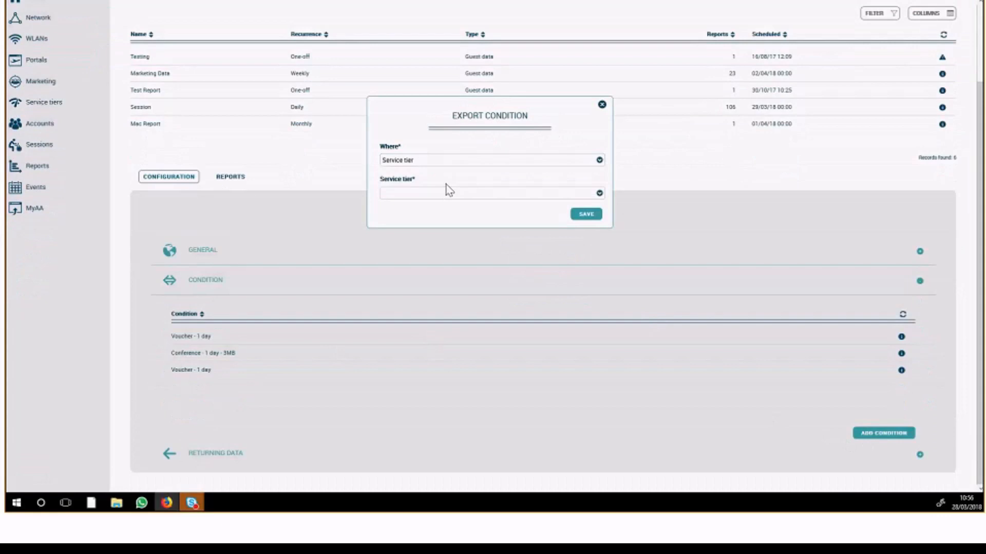
left_click(437, 195)
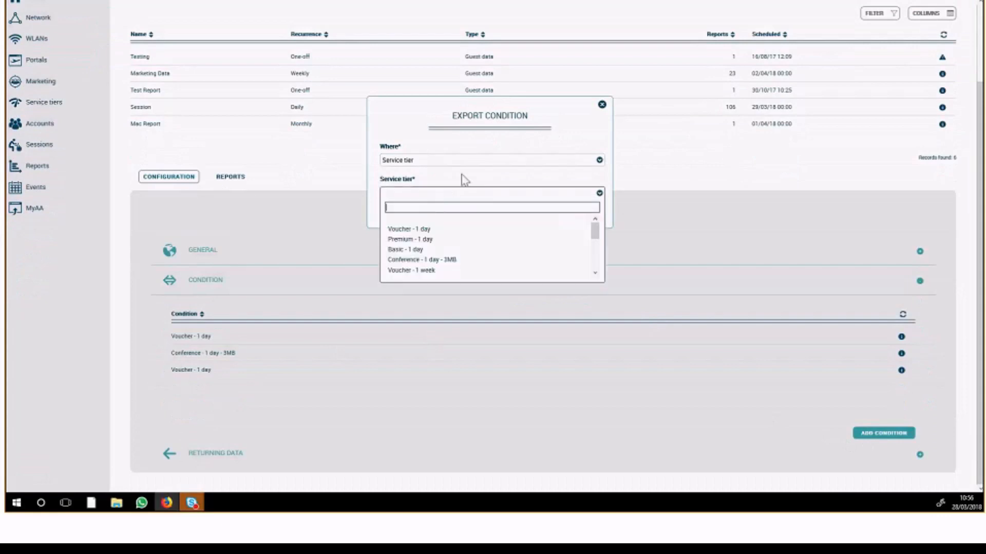
left_click(462, 175)
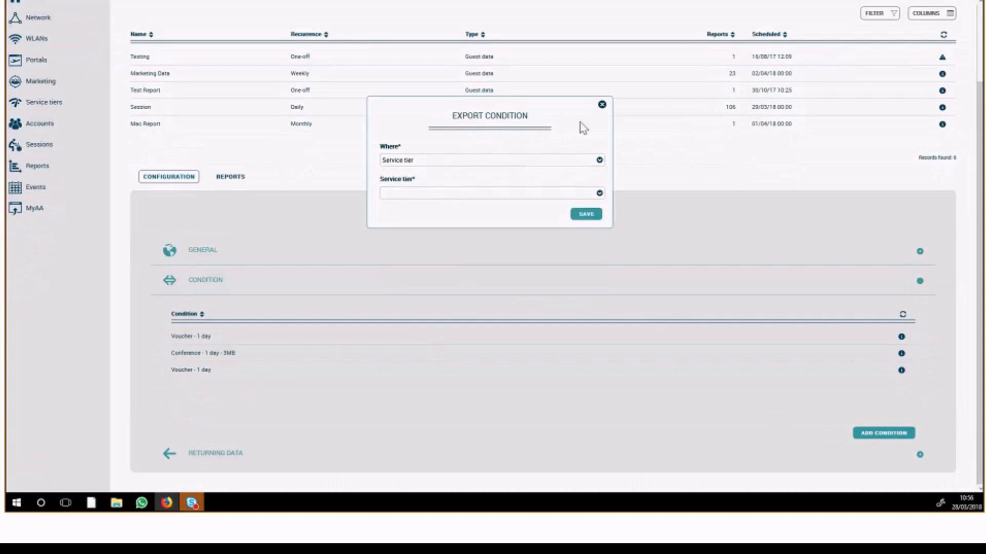
left_click(601, 105)
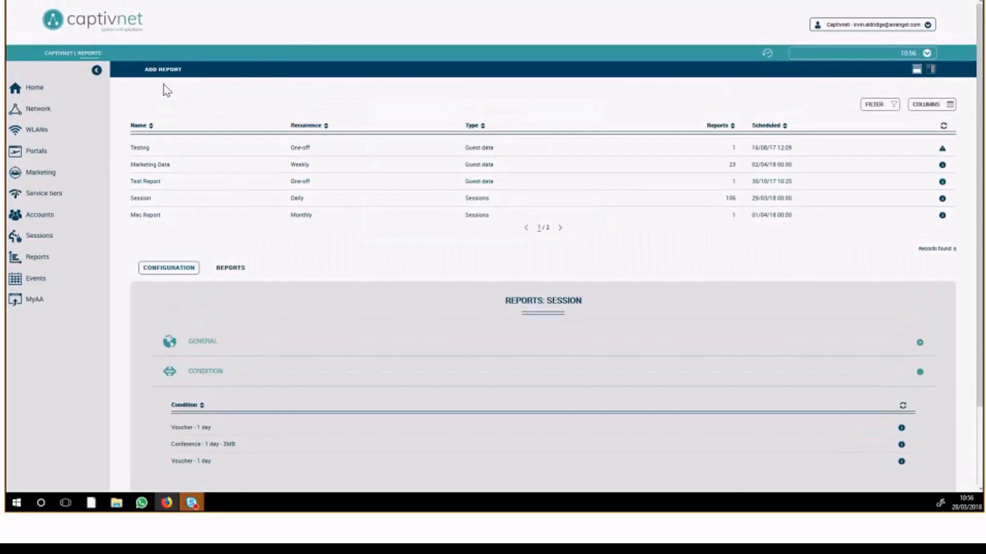
Add a report named "test" with type Sessions and Daily recurrence, and save it.
left_click(164, 70)
left_click(404, 222)
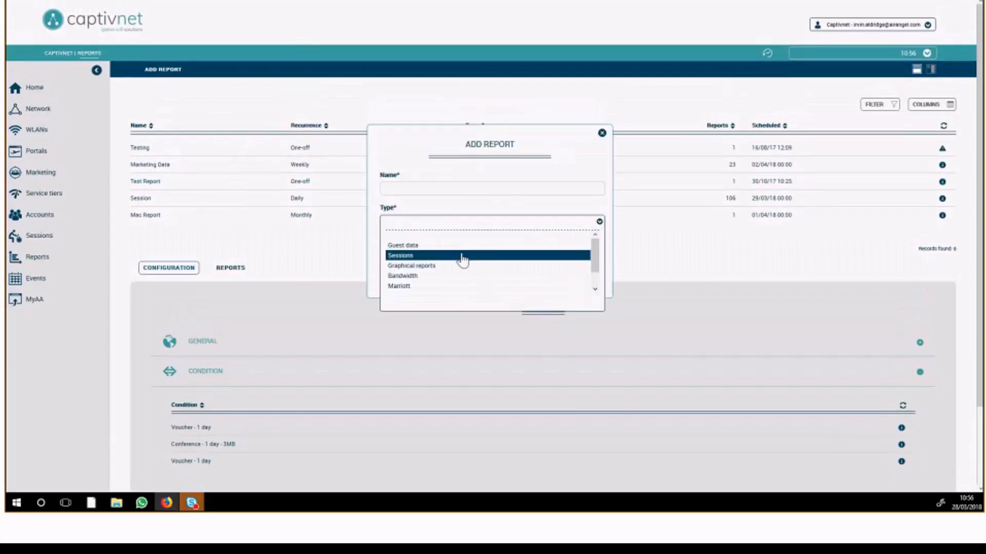
left_click(463, 255)
left_click(476, 255)
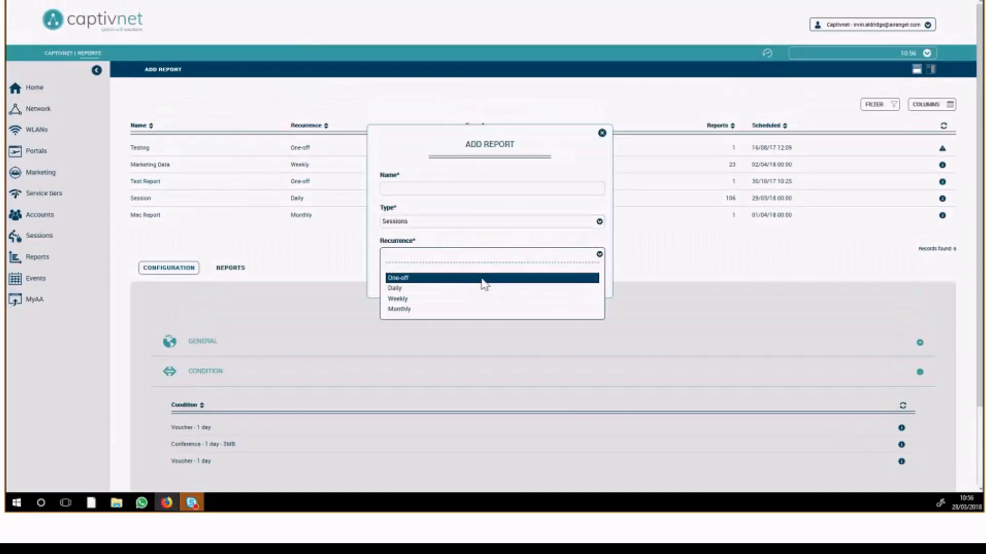
left_click(480, 277)
left_click(436, 255)
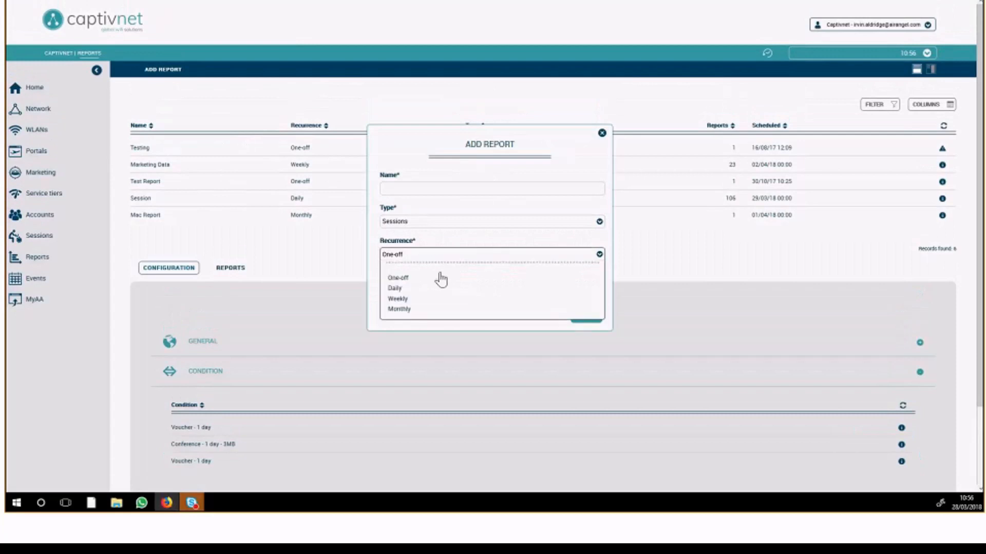
left_click(444, 286)
left_click(444, 189)
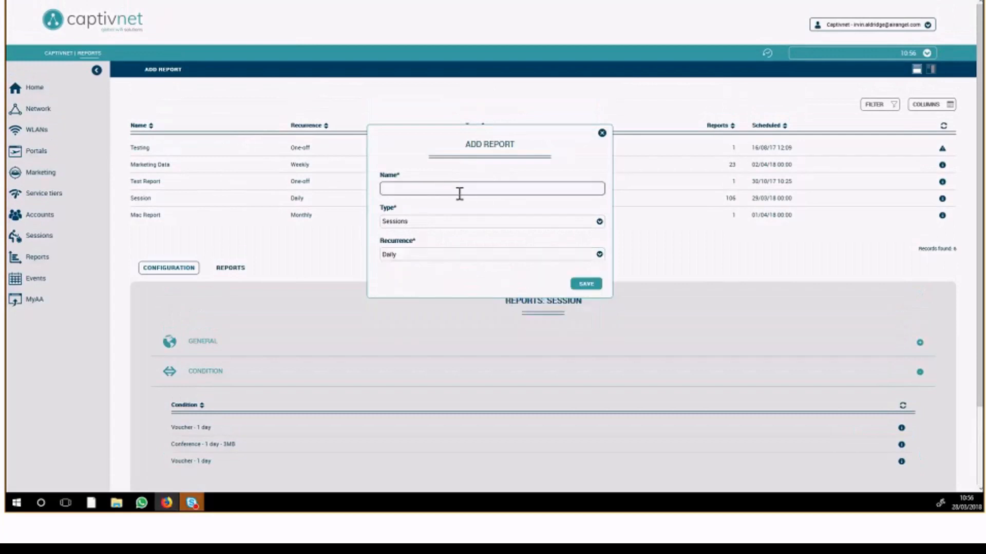
type("test")
left_click(586, 284)
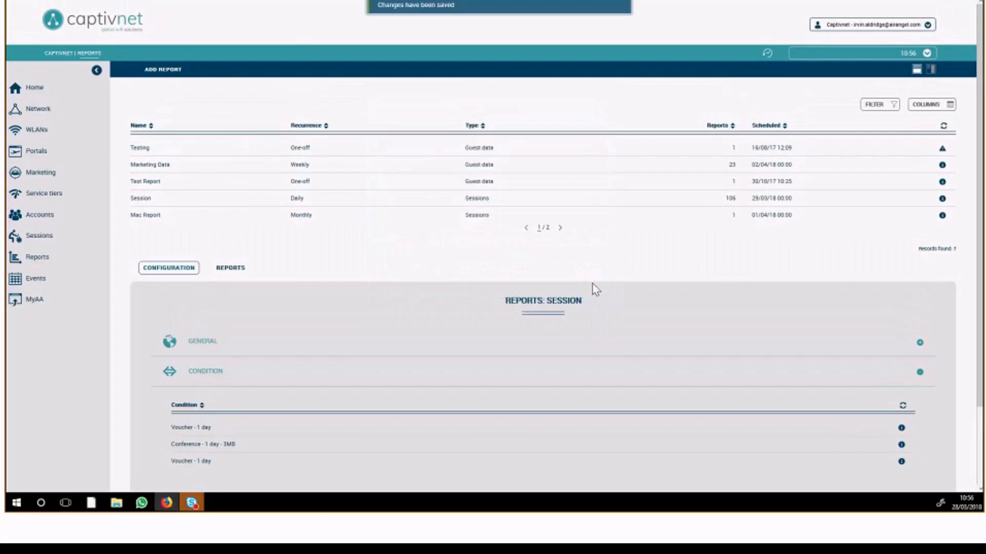
Start a new condition for the test report, view its Service tier and Tag options including tag types, and close it without saving.
left_click(299, 370)
scroll(772, 385, "down", 4)
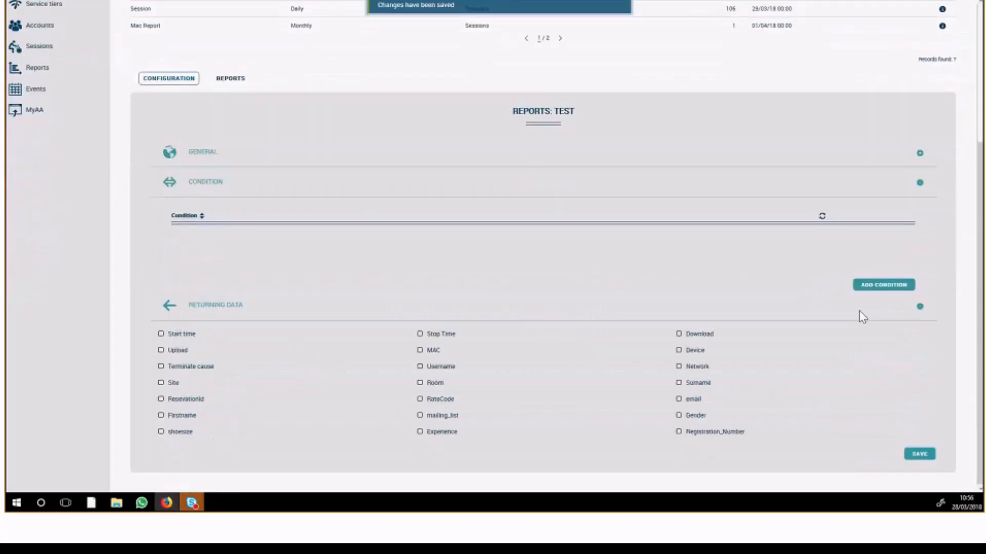
left_click(867, 287)
left_click(500, 244)
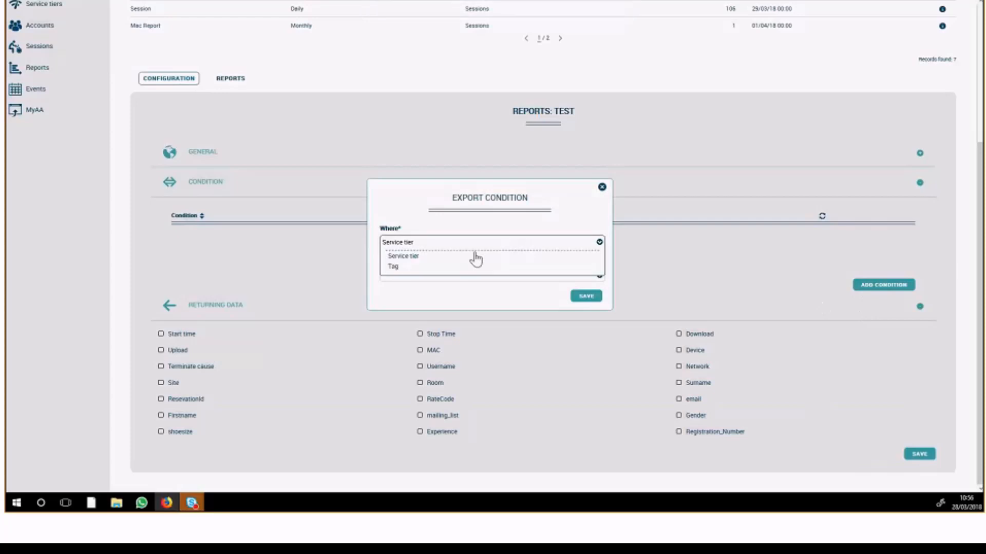
left_click(464, 257)
left_click(460, 246)
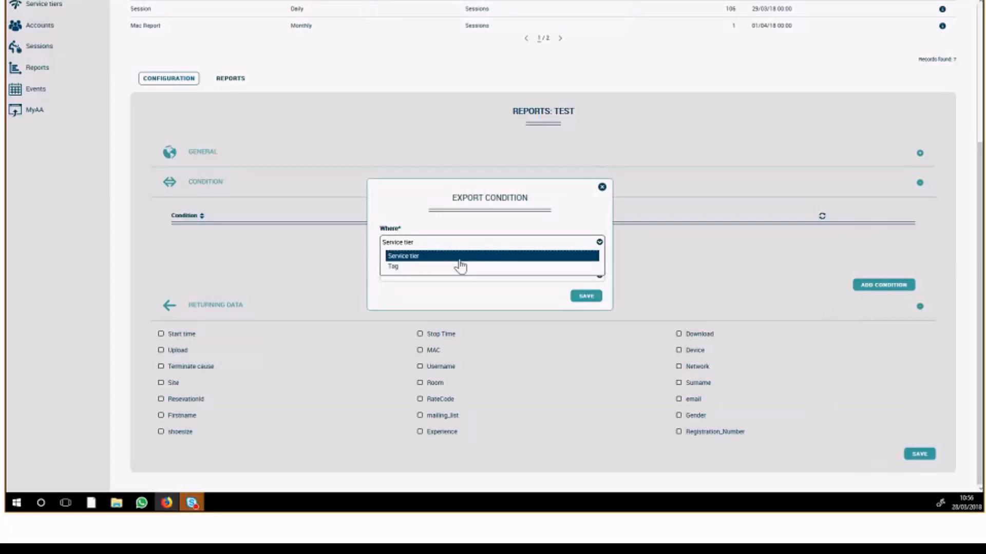
left_click(460, 267)
left_click(434, 277)
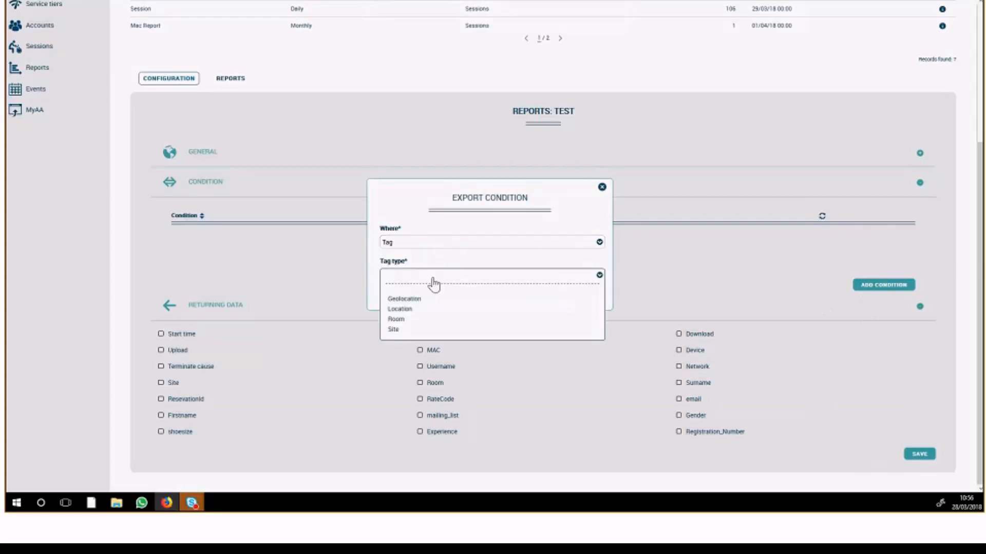
left_click(432, 261)
left_click(429, 242)
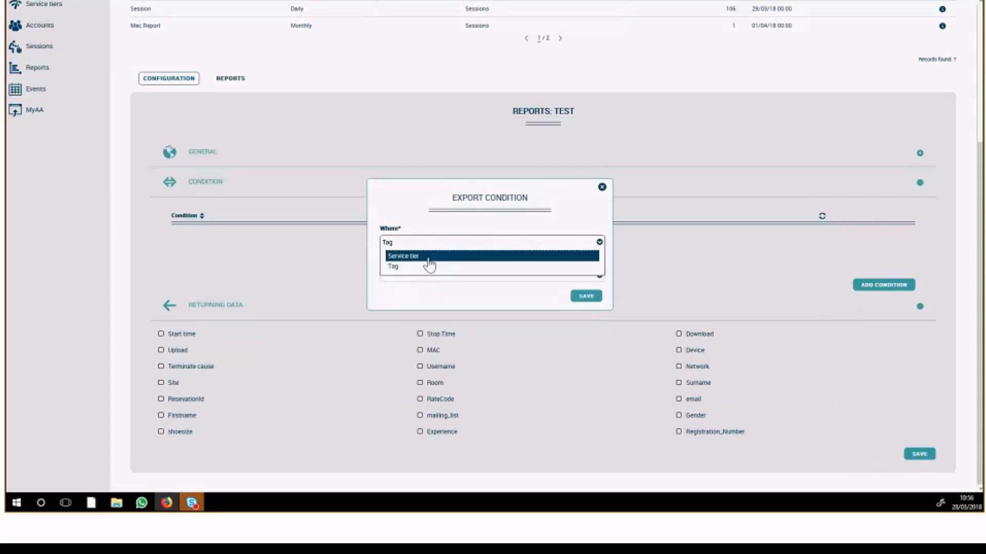
left_click(429, 256)
left_click(602, 187)
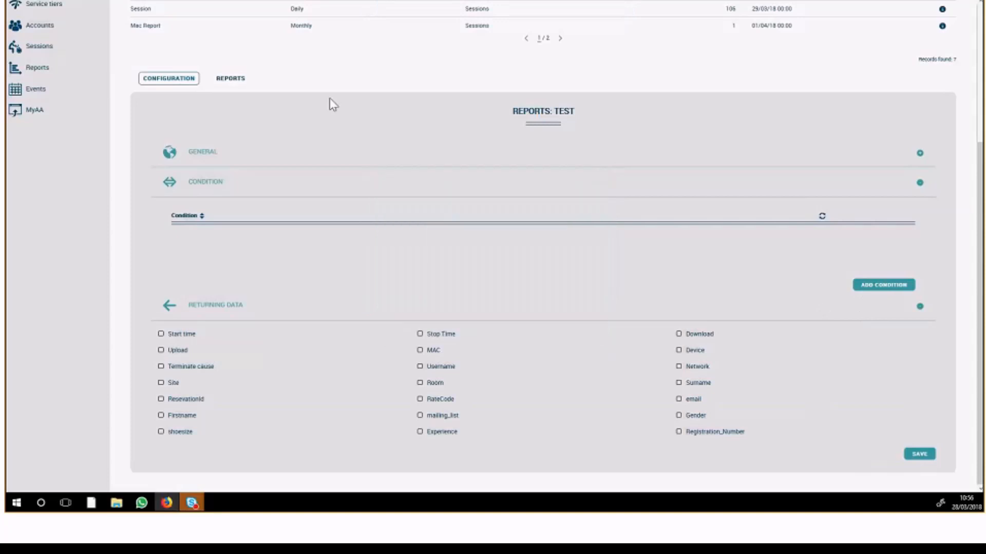
Open the Welcome status page marketing entry and show its general settings.
scroll(329, 100, "up", 3)
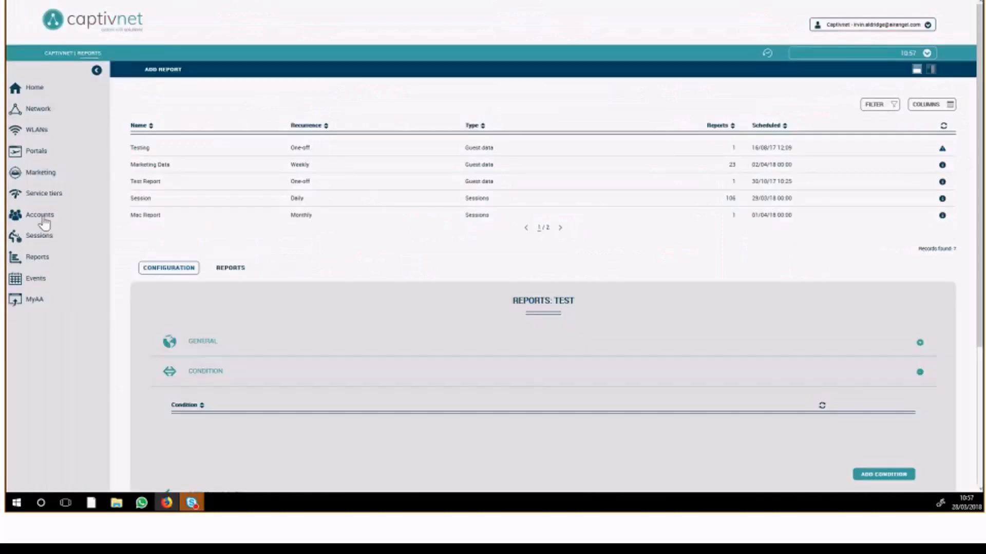
left_click(41, 175)
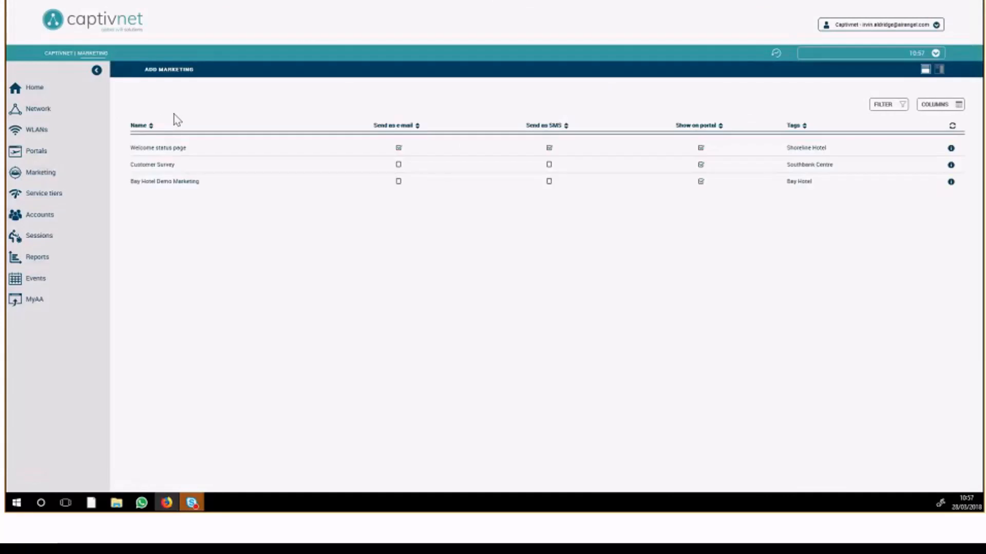
left_click(175, 148)
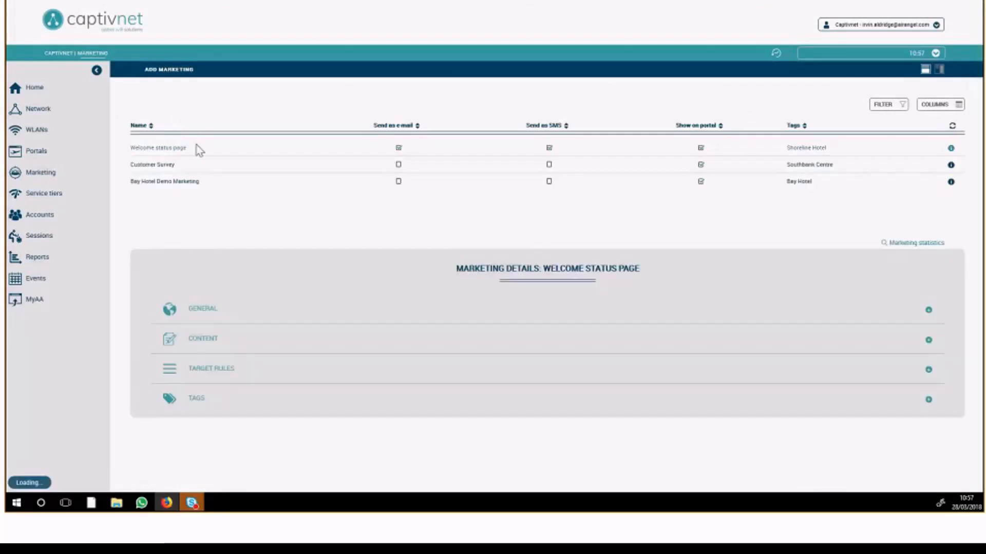
left_click(278, 308)
scroll(288, 246, "down", 2)
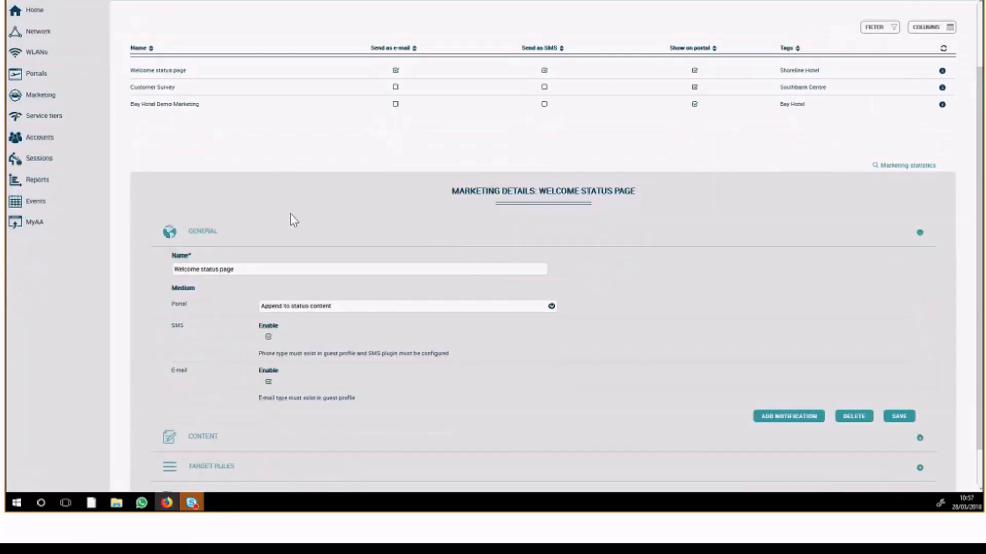
Disable SMS and e-mail for the Welcome status page marketing and set Portal to "Replace body content on status page".
scroll(290, 214, "down", 1)
left_click(268, 294)
left_click(268, 339)
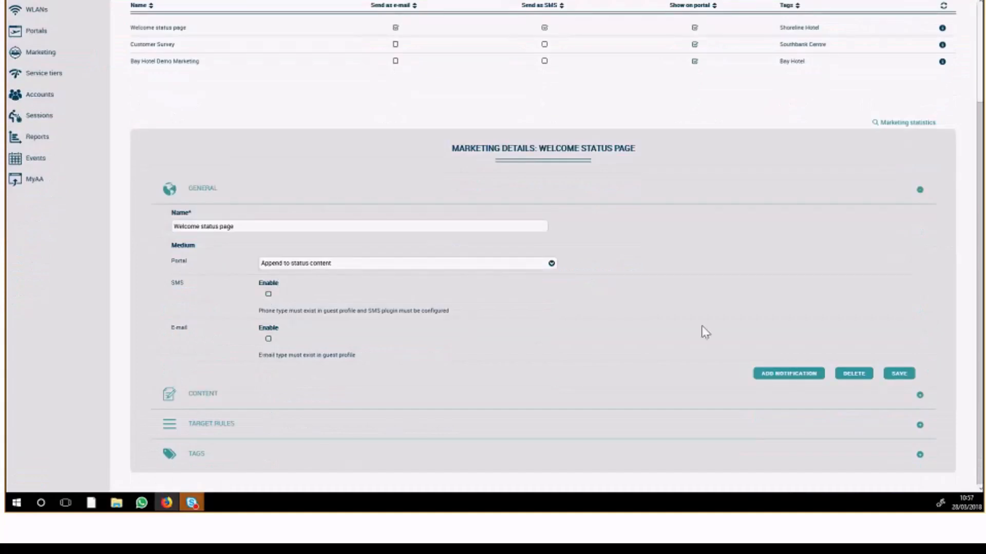
left_click(358, 263)
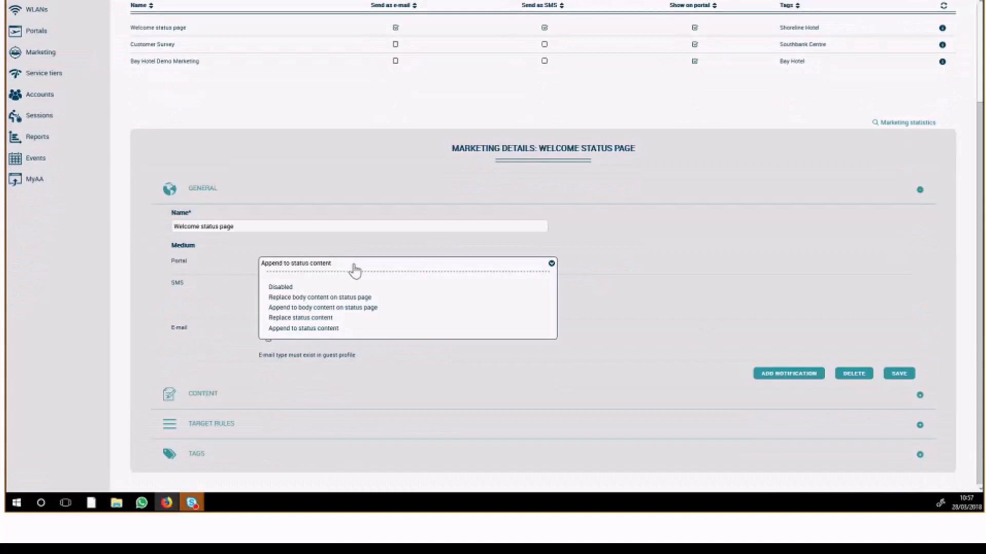
left_click(335, 298)
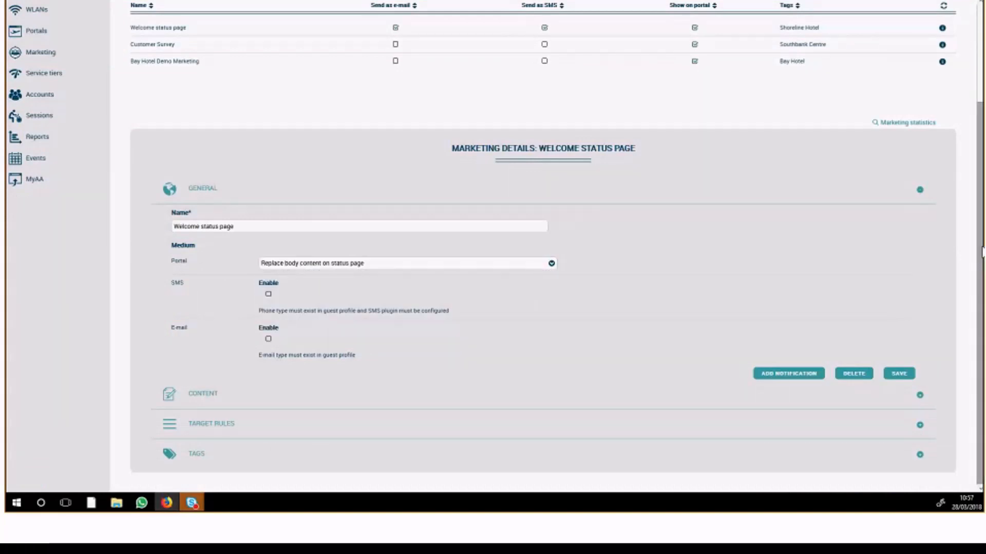
Open the marketing entry's English content for editing and replace the surname placeholder after "Welcome" with "back".
left_click(252, 395)
scroll(308, 359, "down", 4)
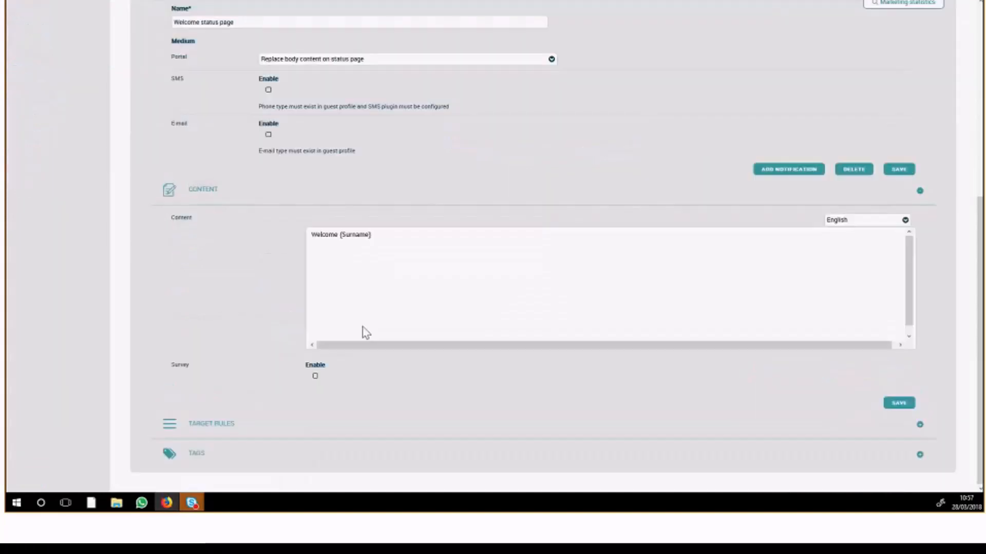
left_click(367, 266)
left_click(374, 224)
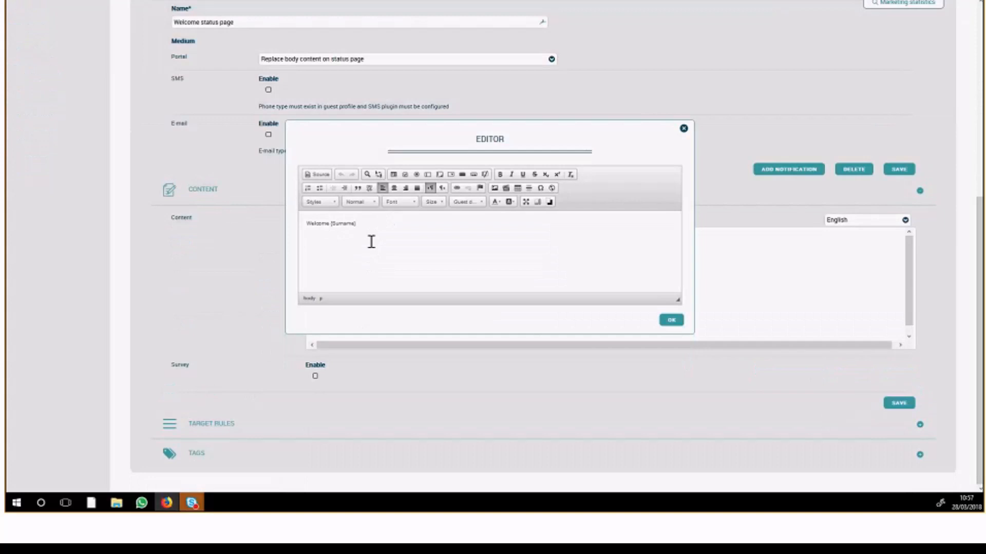
type("badin")
left_click_drag(377, 232, 346, 223)
key("BackSpace")
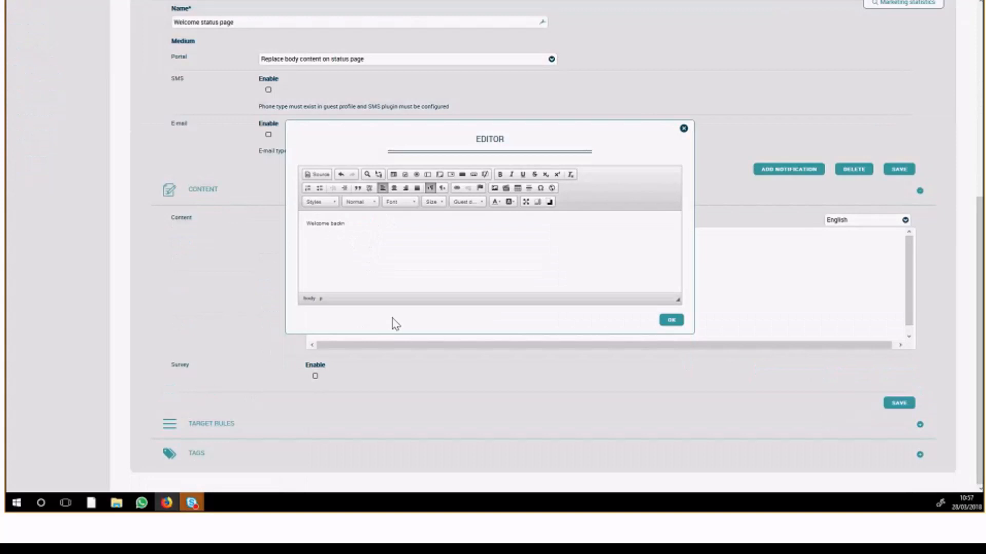
Insert the Firstname guest data placeholder, complete the message as "Welcome back to Avani Deira [Firstname]", and accept the edited content.
left_click(457, 203)
left_click_drag(506, 224, 506, 250)
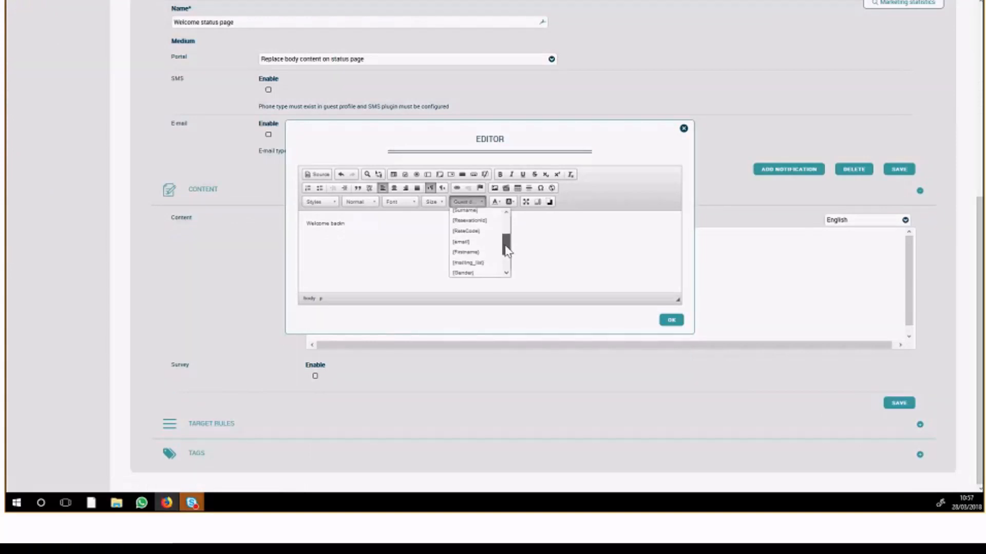
left_click(474, 251)
key("Delete")
type("to Avani ")
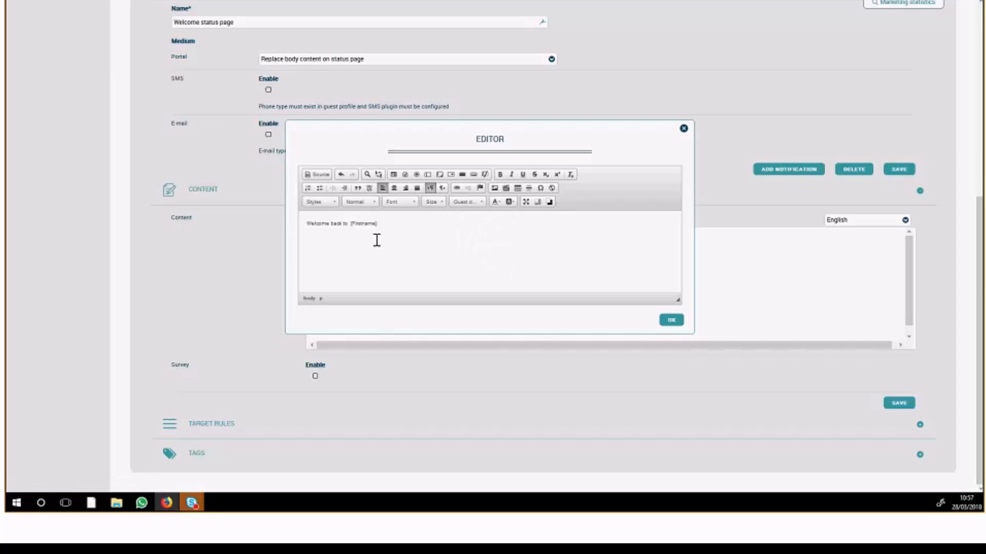
type("Deira")
left_click(671, 320)
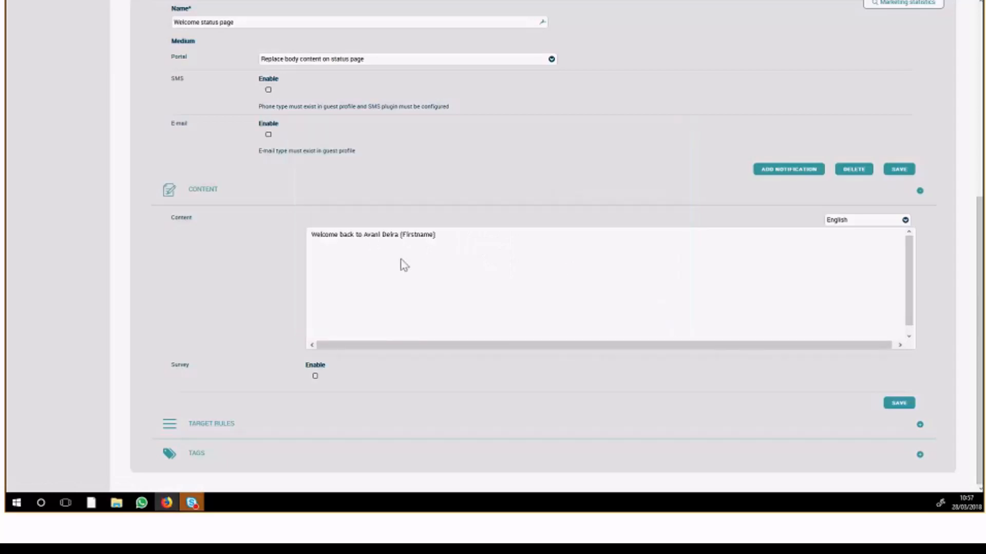
Expand the marketing entry's target rules and inspect the Firstname guest data rule and the Recurrence rule, closing each without changes.
left_click(251, 435)
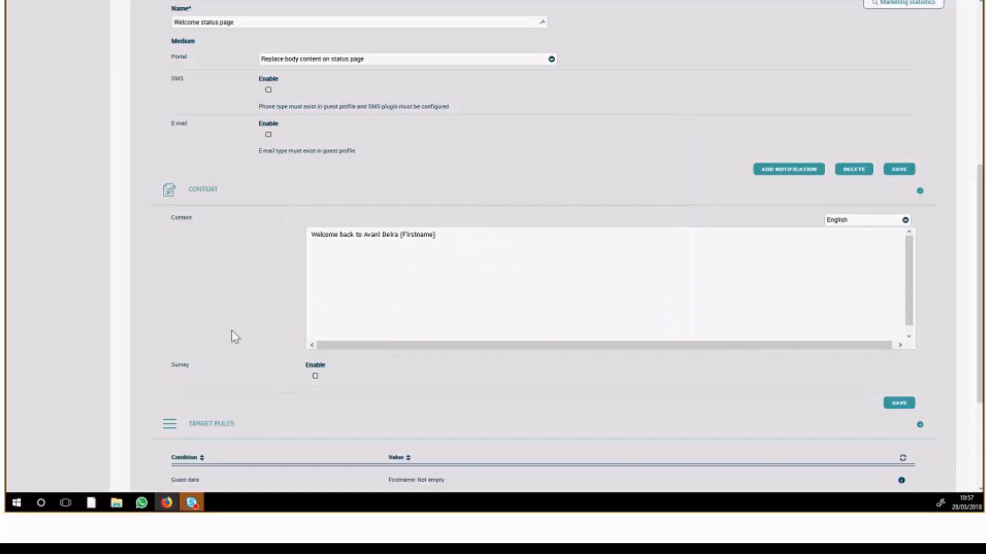
scroll(256, 354, "down", 3)
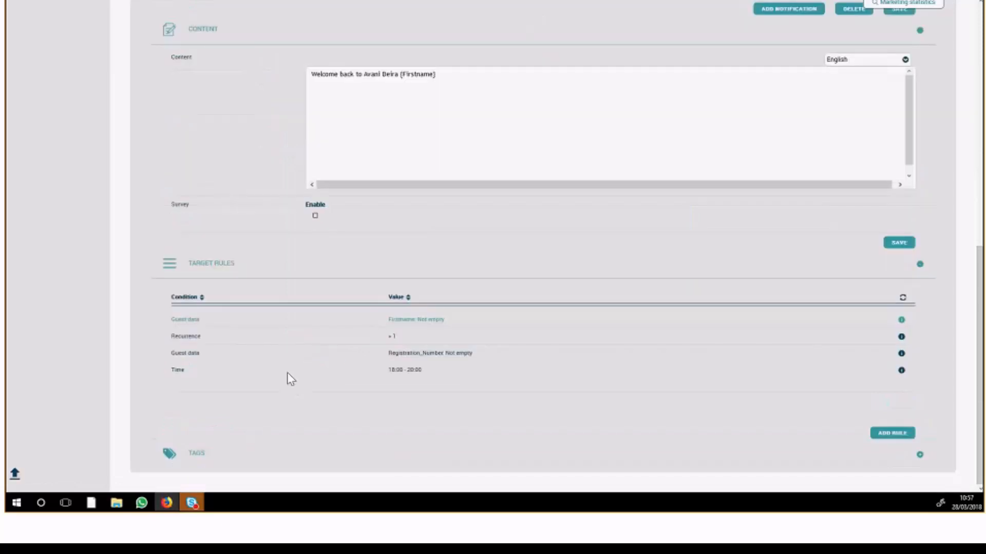
left_click(403, 318)
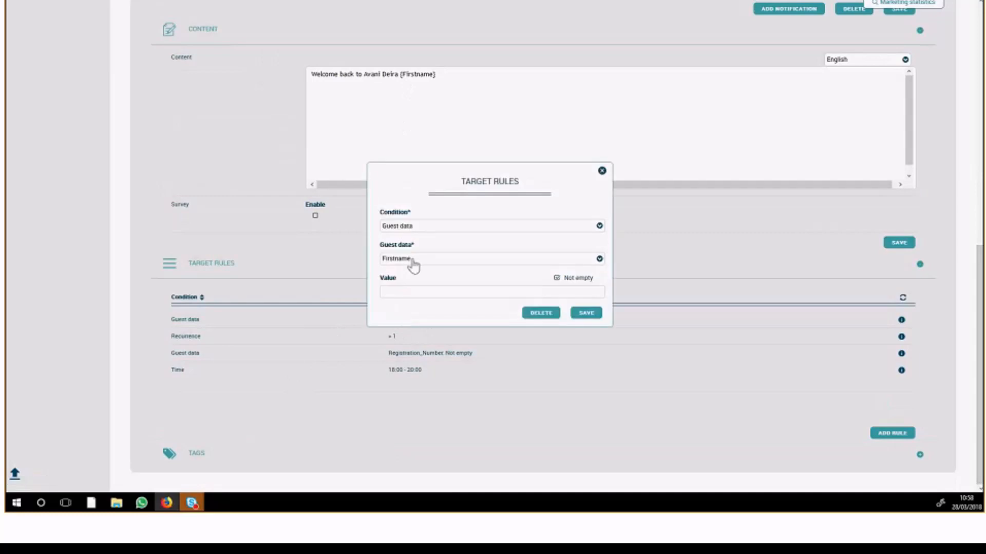
left_click(602, 171)
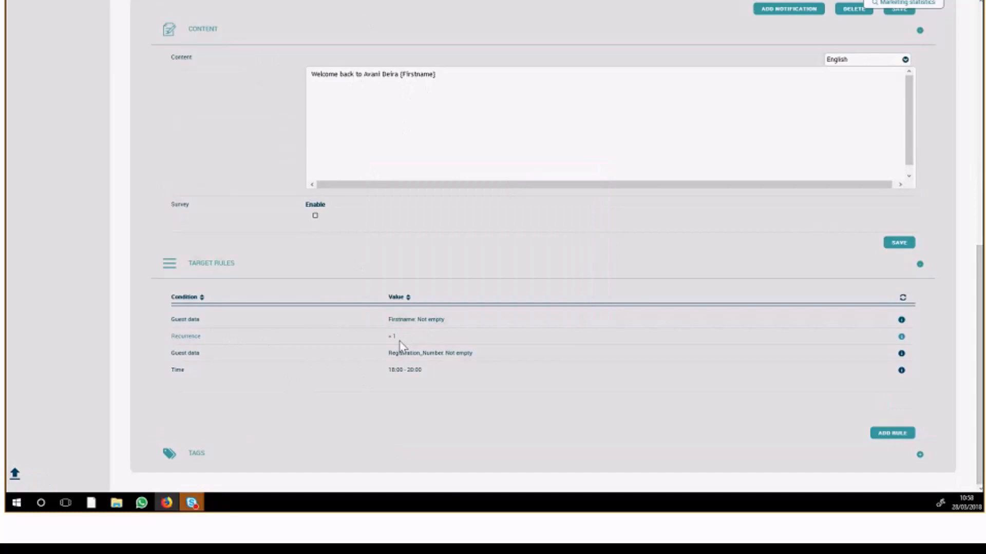
double_click(178, 339)
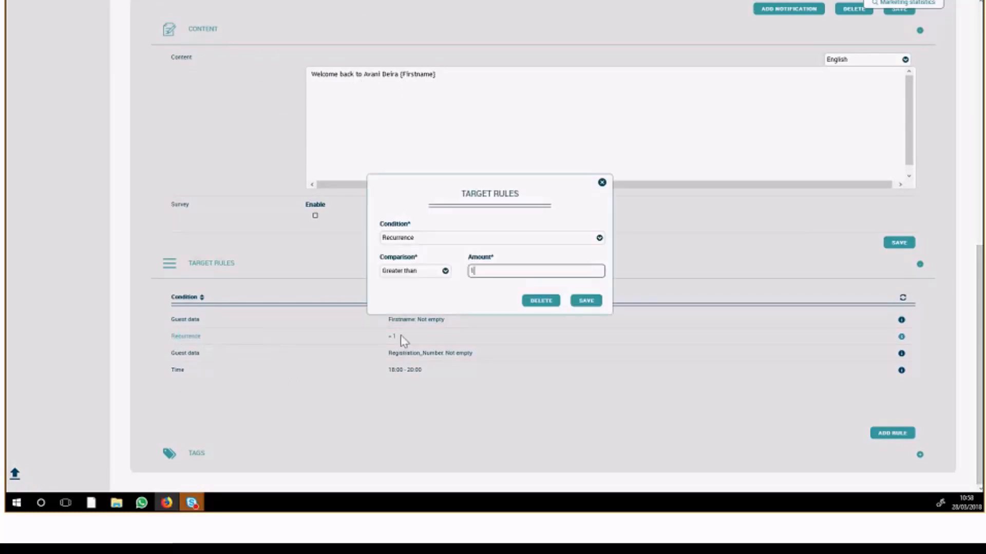
left_click(602, 183)
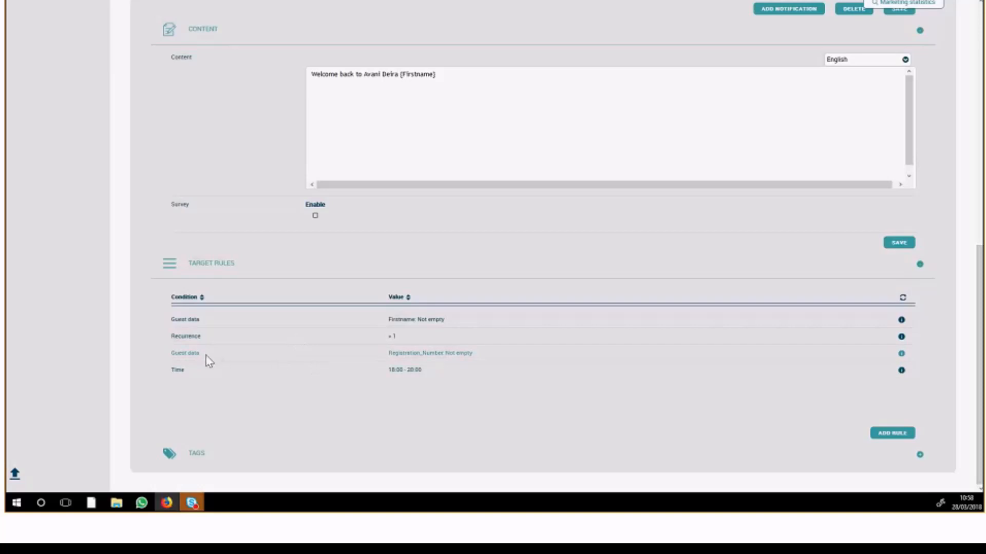
Change the Registration_Number target rule's guest data to RateCode, enter the value "excec,premium", and save the rule.
left_click(390, 354)
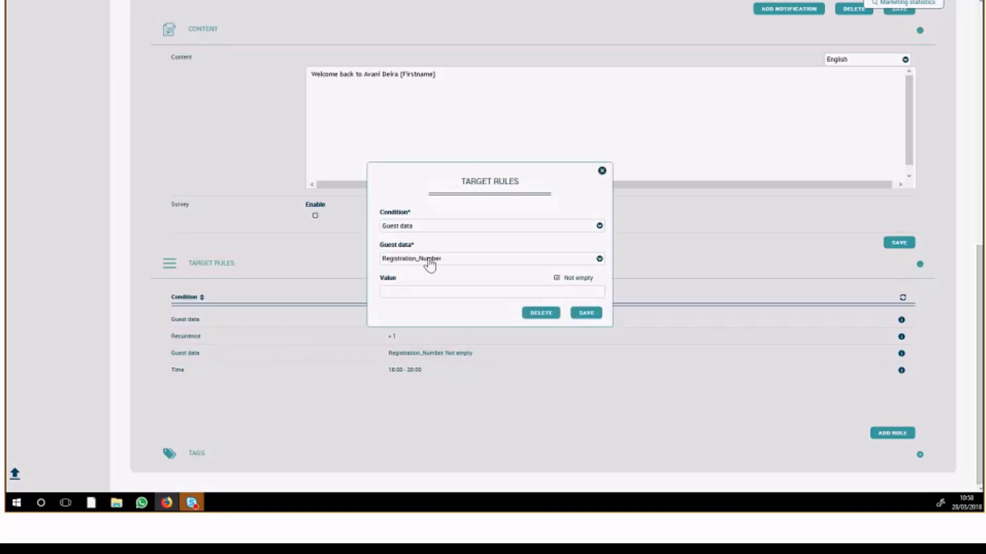
left_click(430, 259)
left_click(436, 305)
left_click(431, 292)
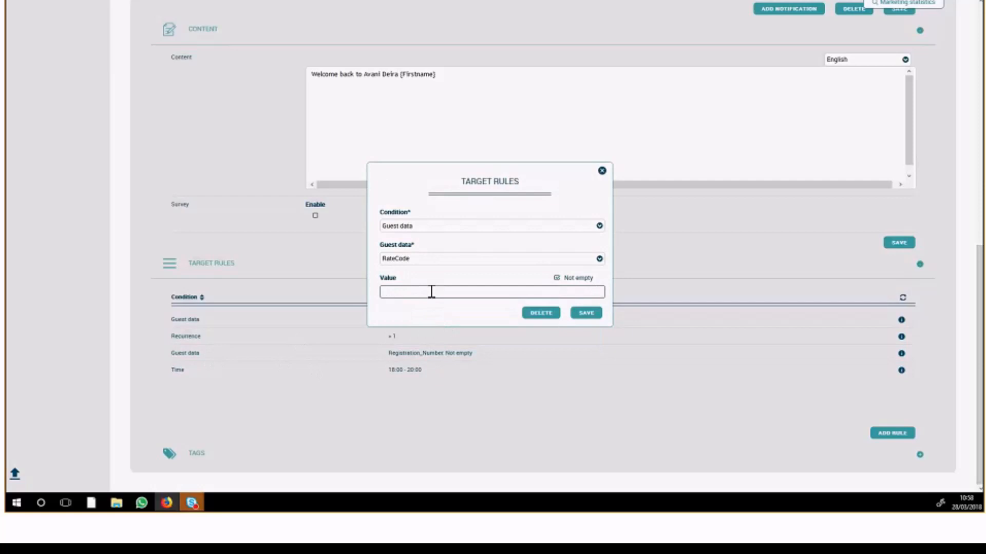
type("excec,premium")
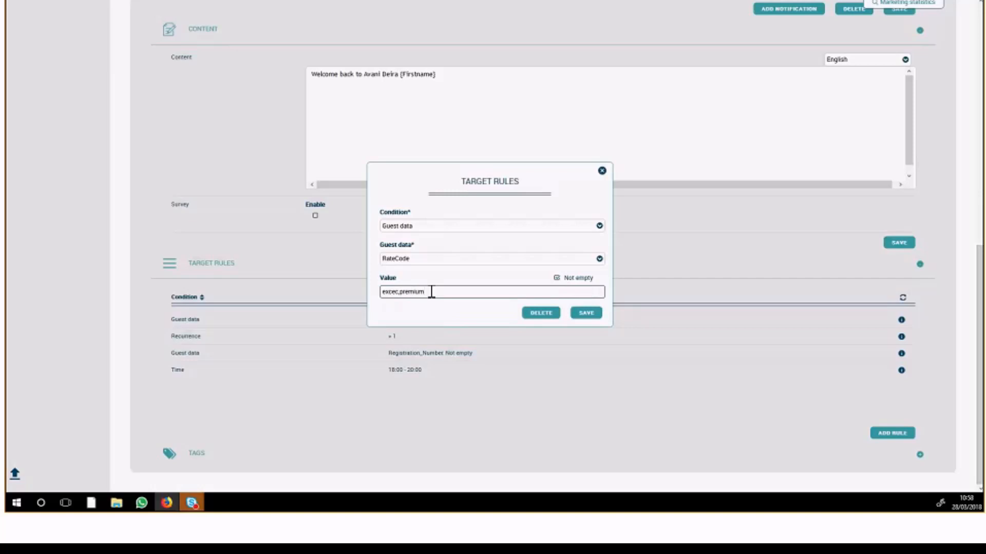
left_click(585, 313)
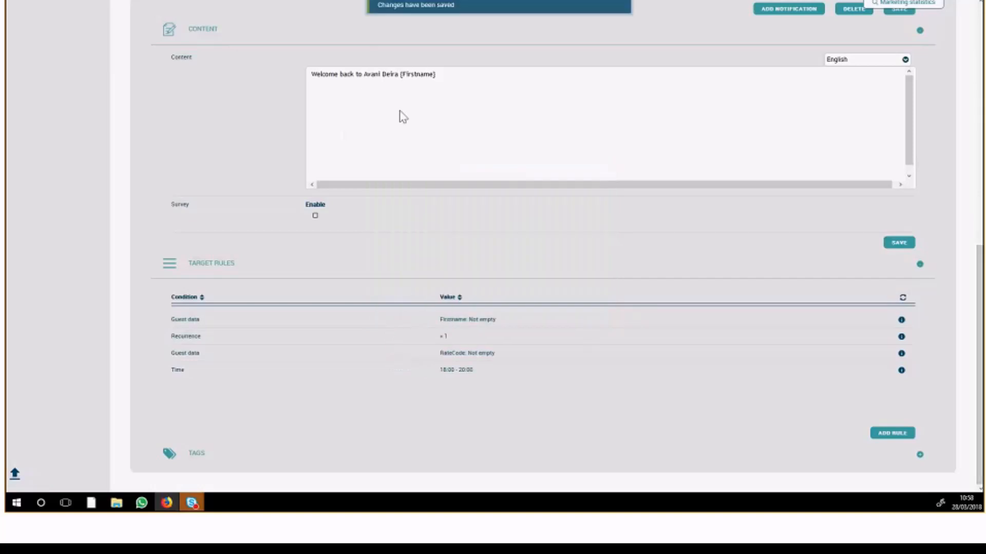
Inspect the Time target rule's hours and the English welcome message in the content editor, closing both without changes.
left_click(270, 371)
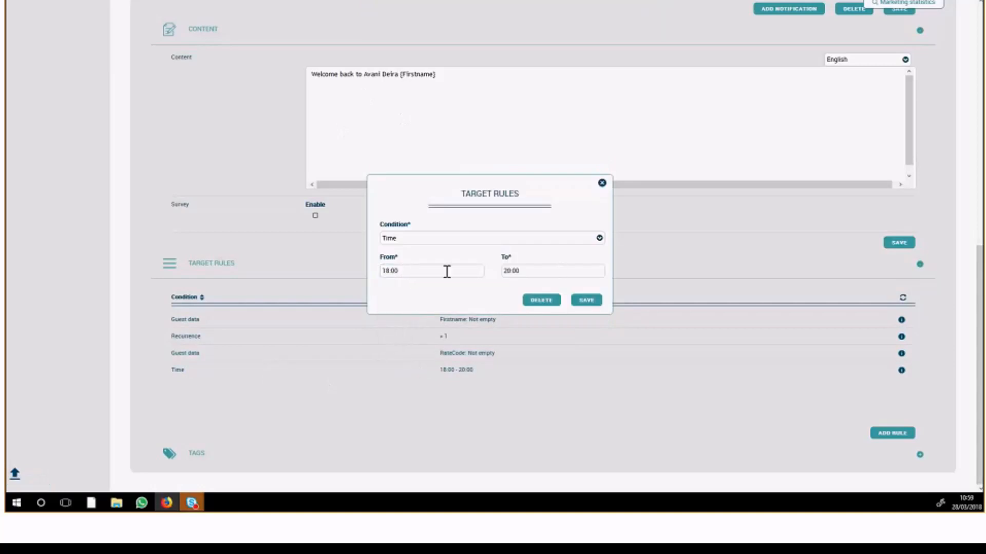
left_click(601, 183)
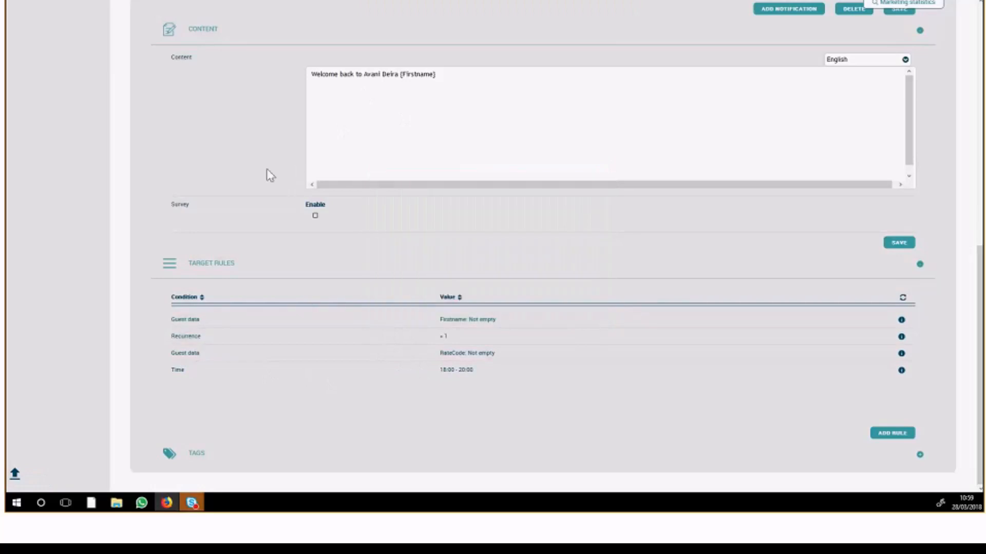
left_click(408, 76)
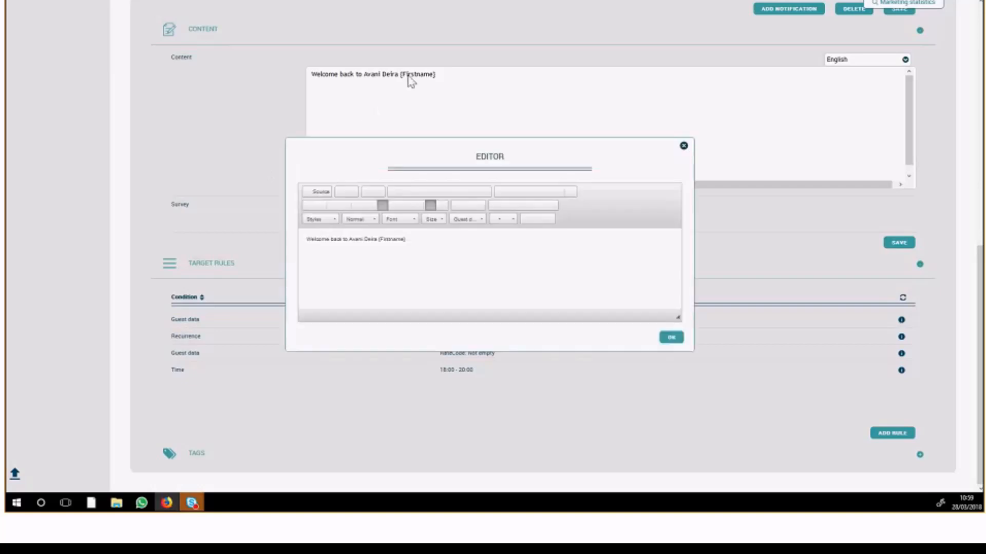
left_click(420, 244)
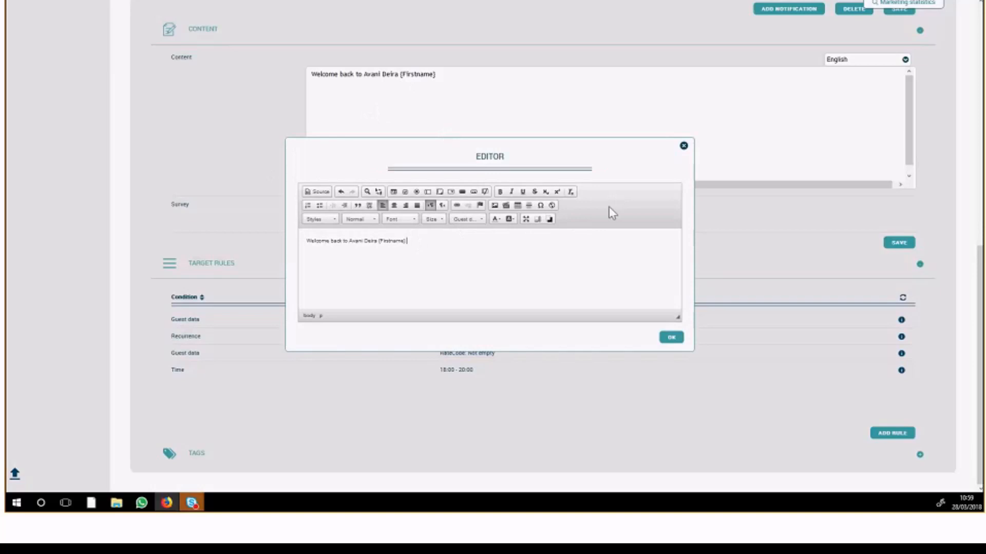
left_click(683, 145)
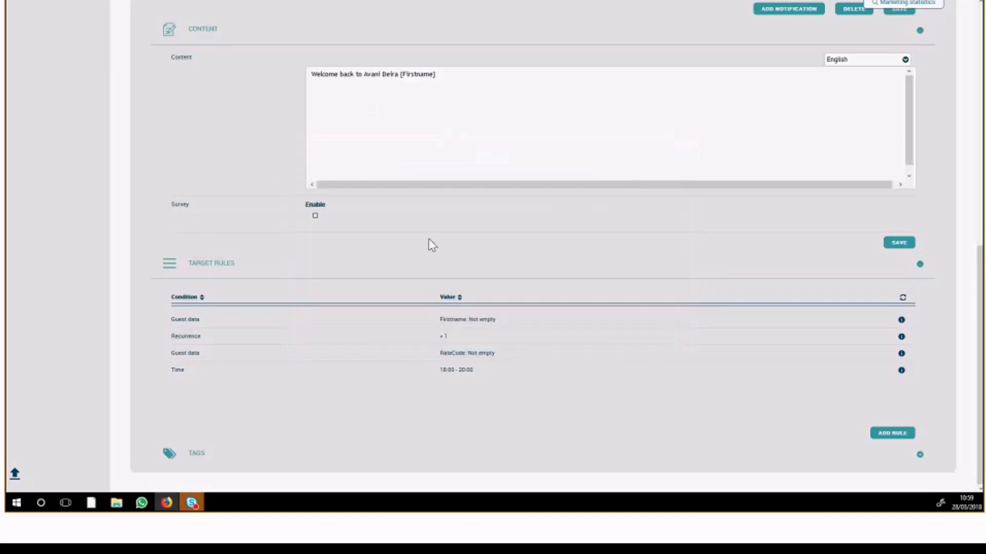